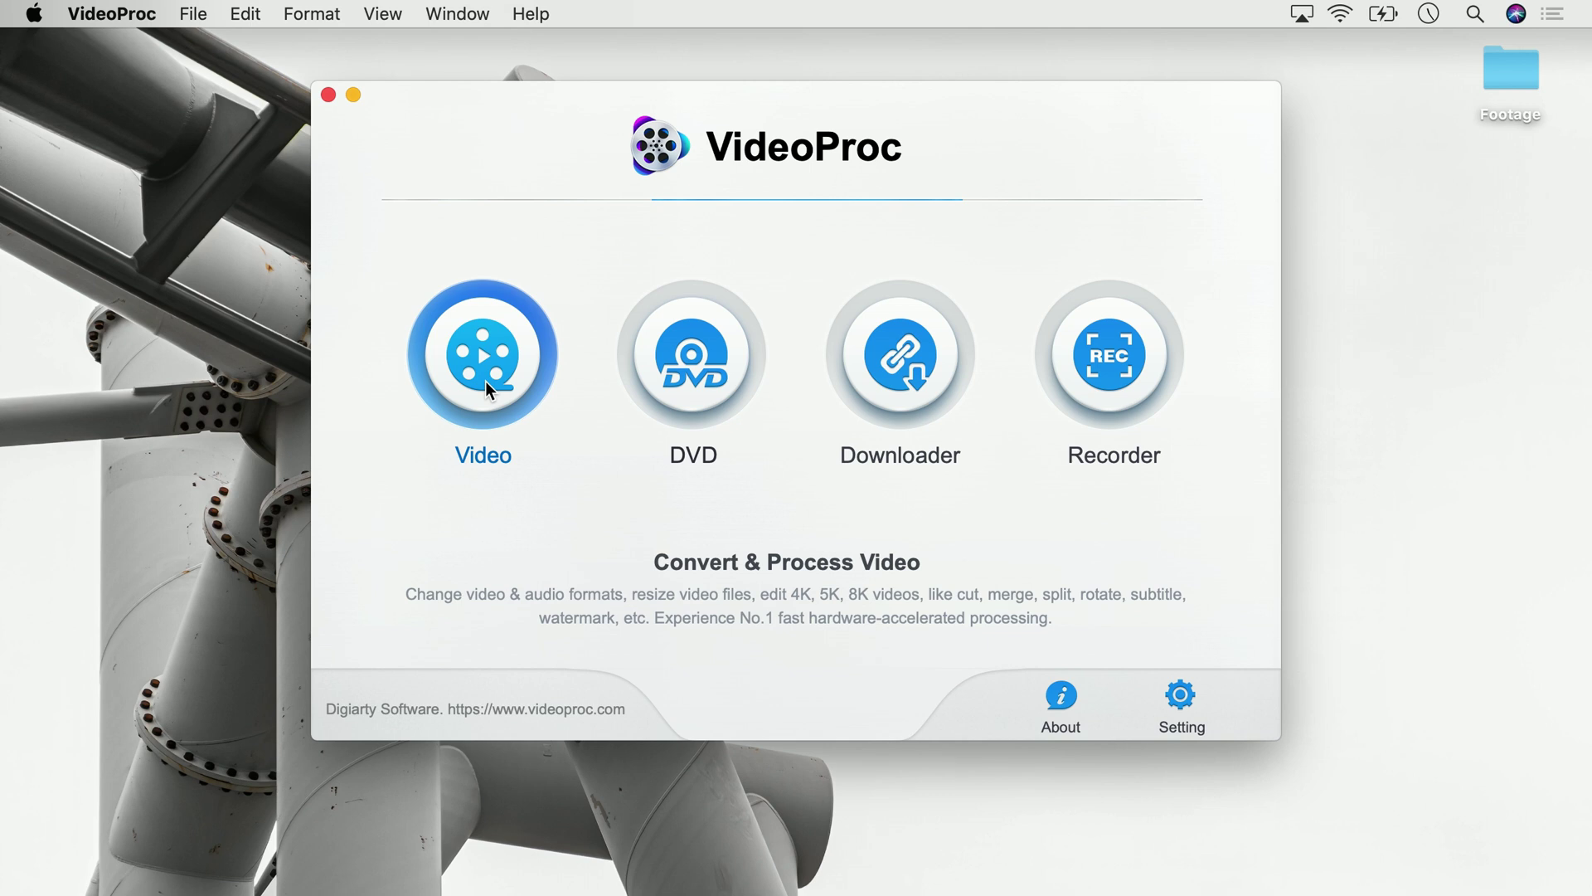
Load DJI_0169.MP4 into VideoProc, open its trim editor, and pick the iPad Pro (H264) profile.
left_click_drag(1268, 145, 636, 370)
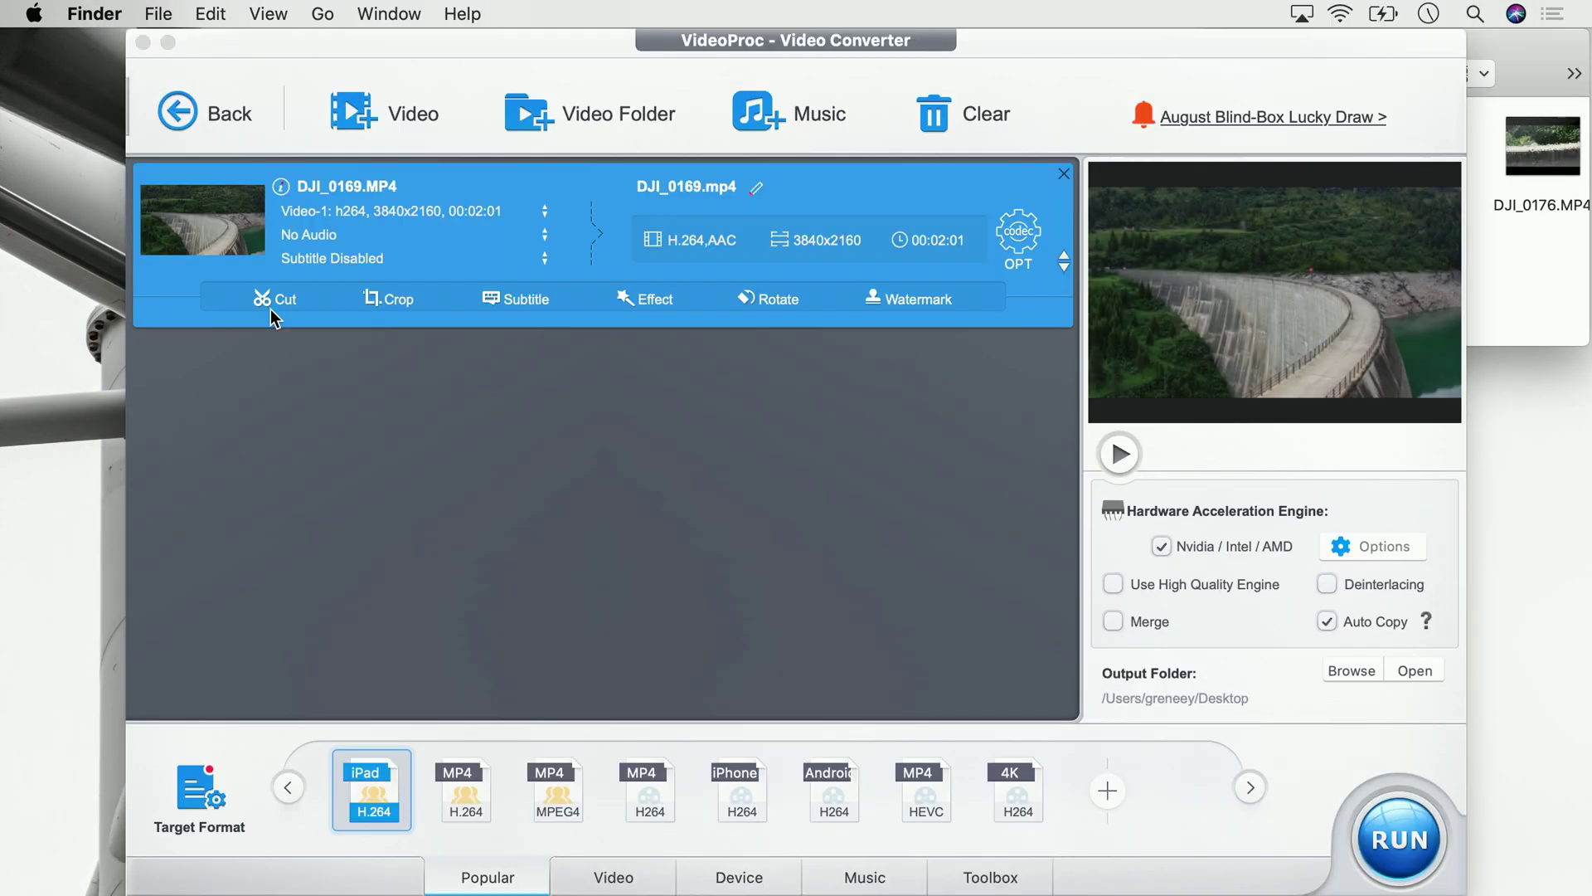
left_click(271, 302)
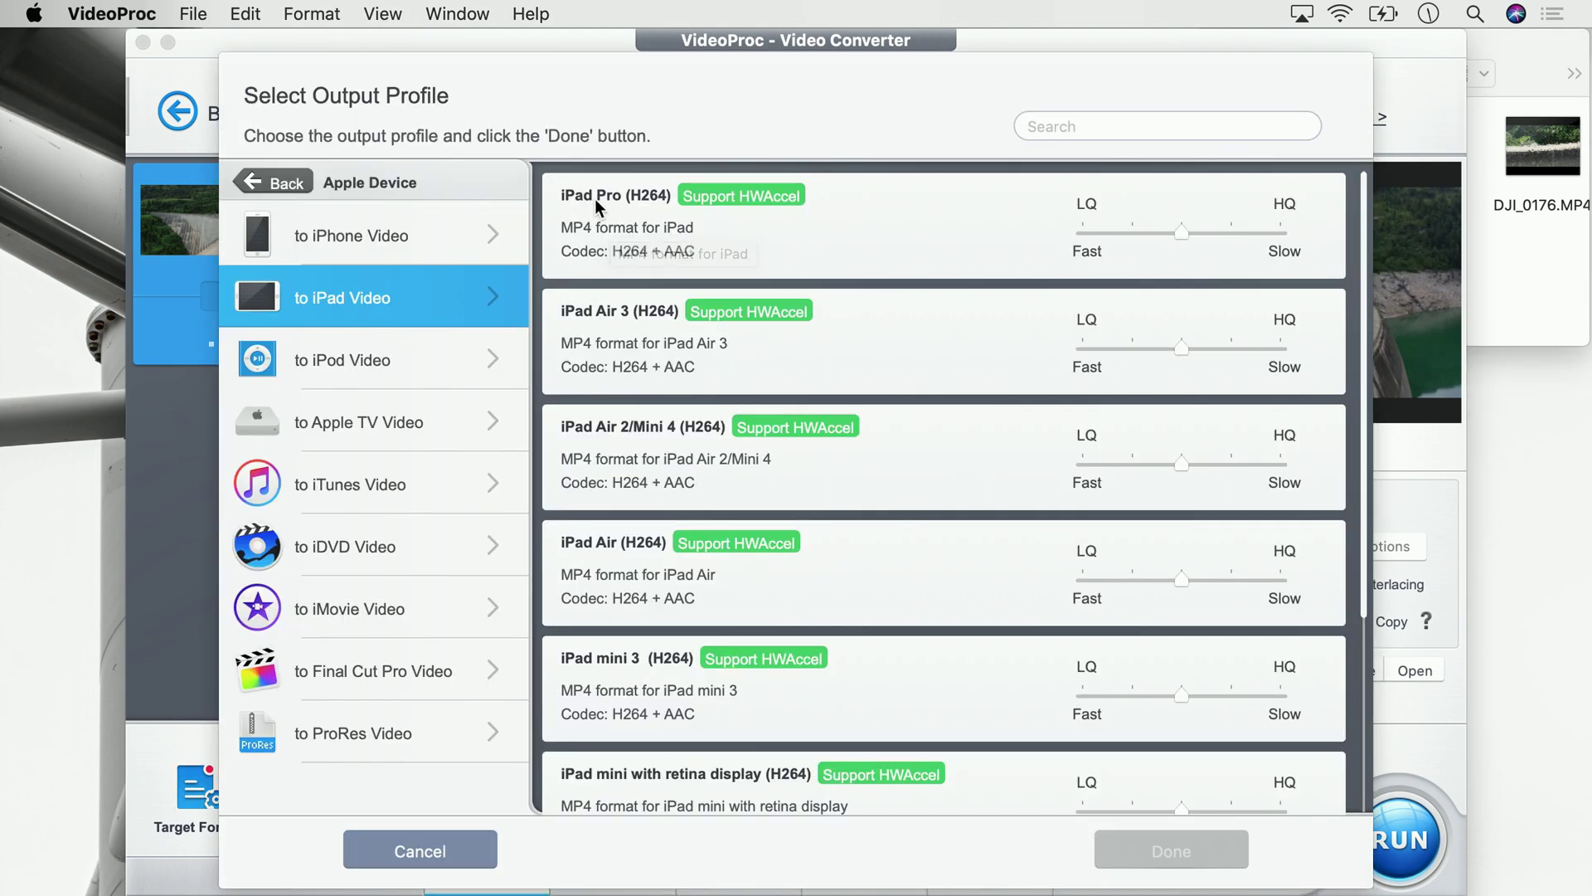
left_click(596, 204)
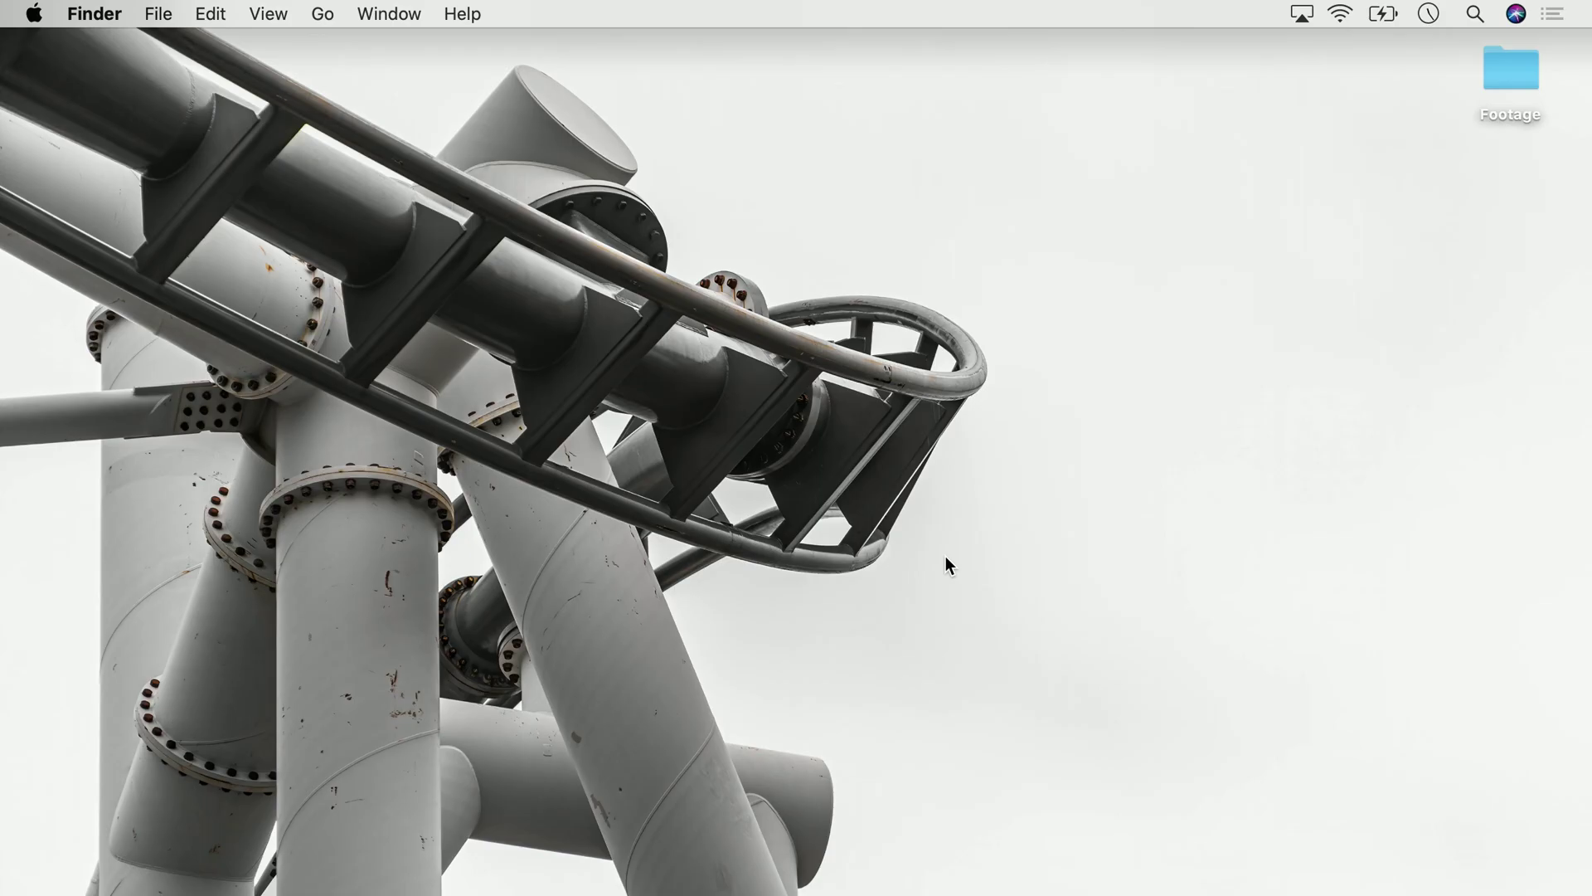
Launch VideoProc through Spotlight and open its Video Converter.
key("super+space")
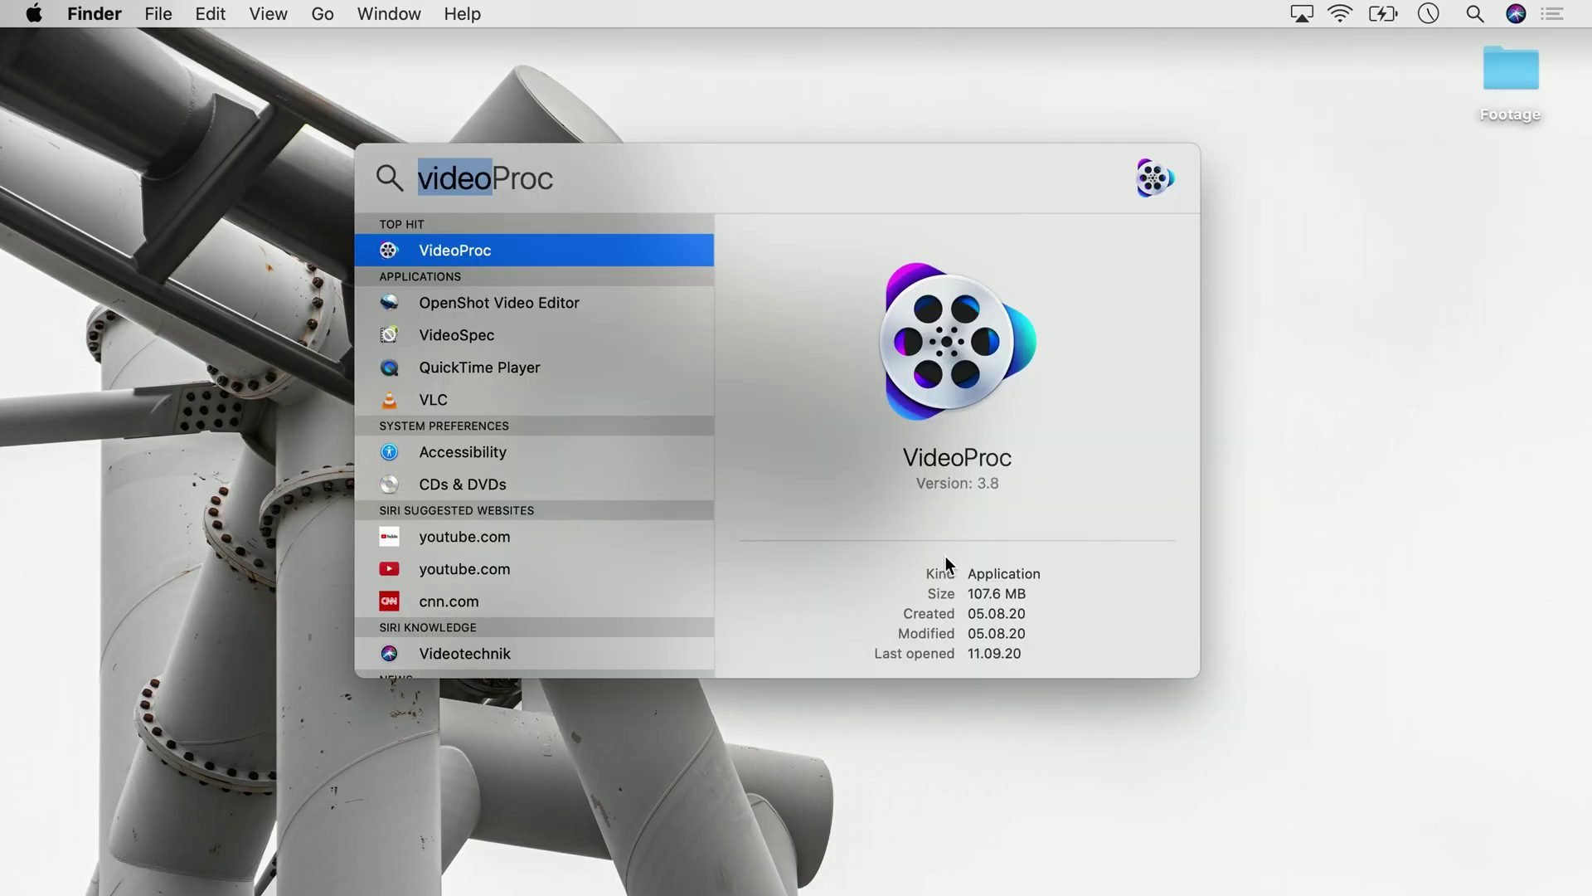
key("Return")
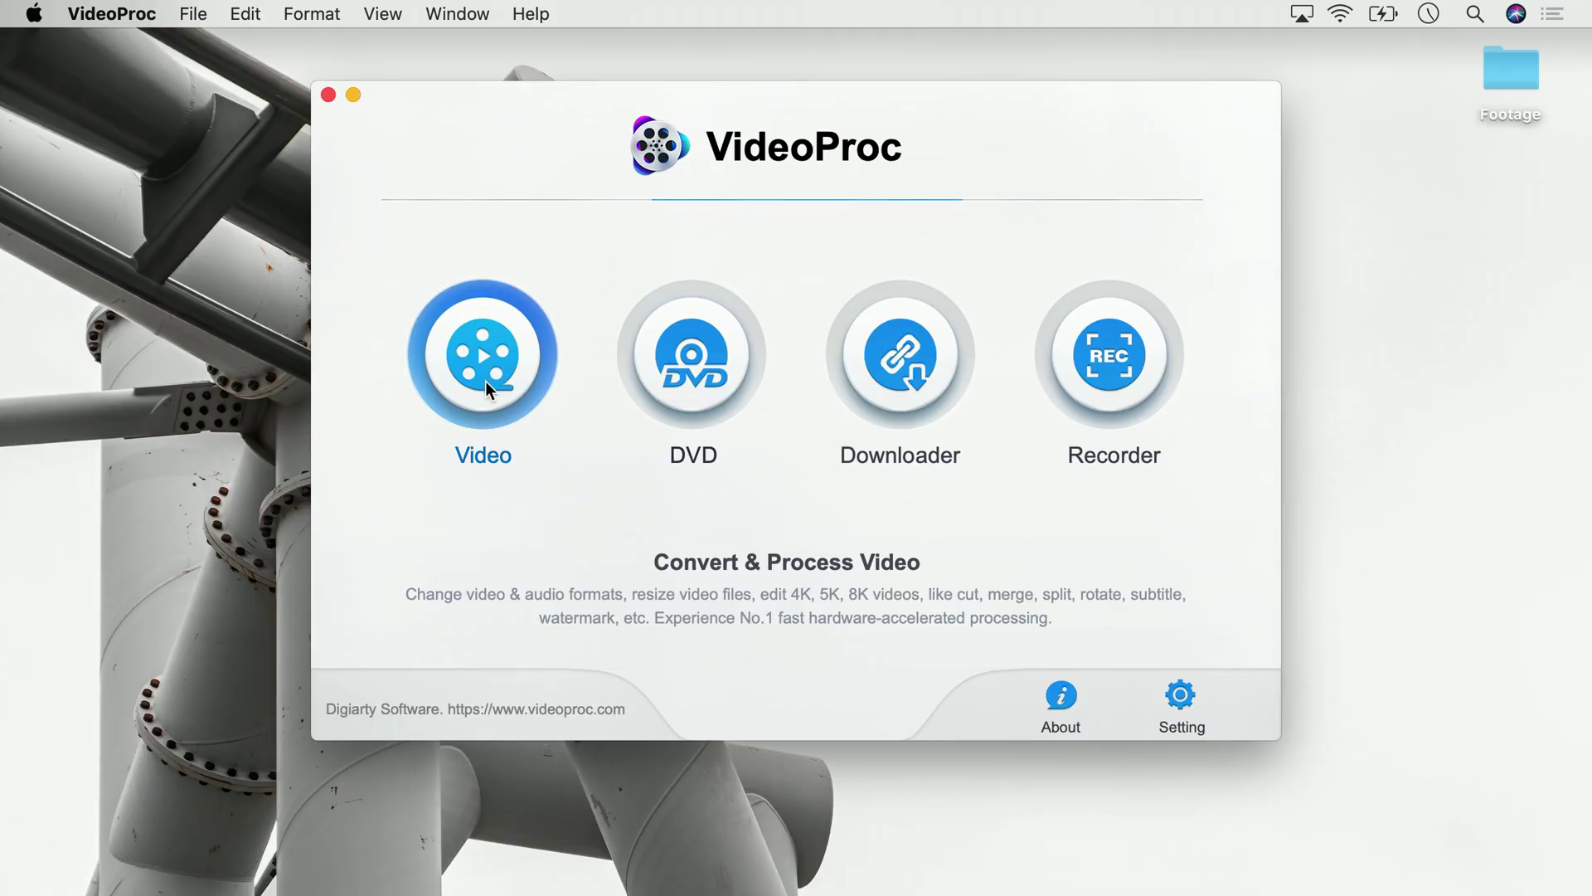
left_click(485, 380)
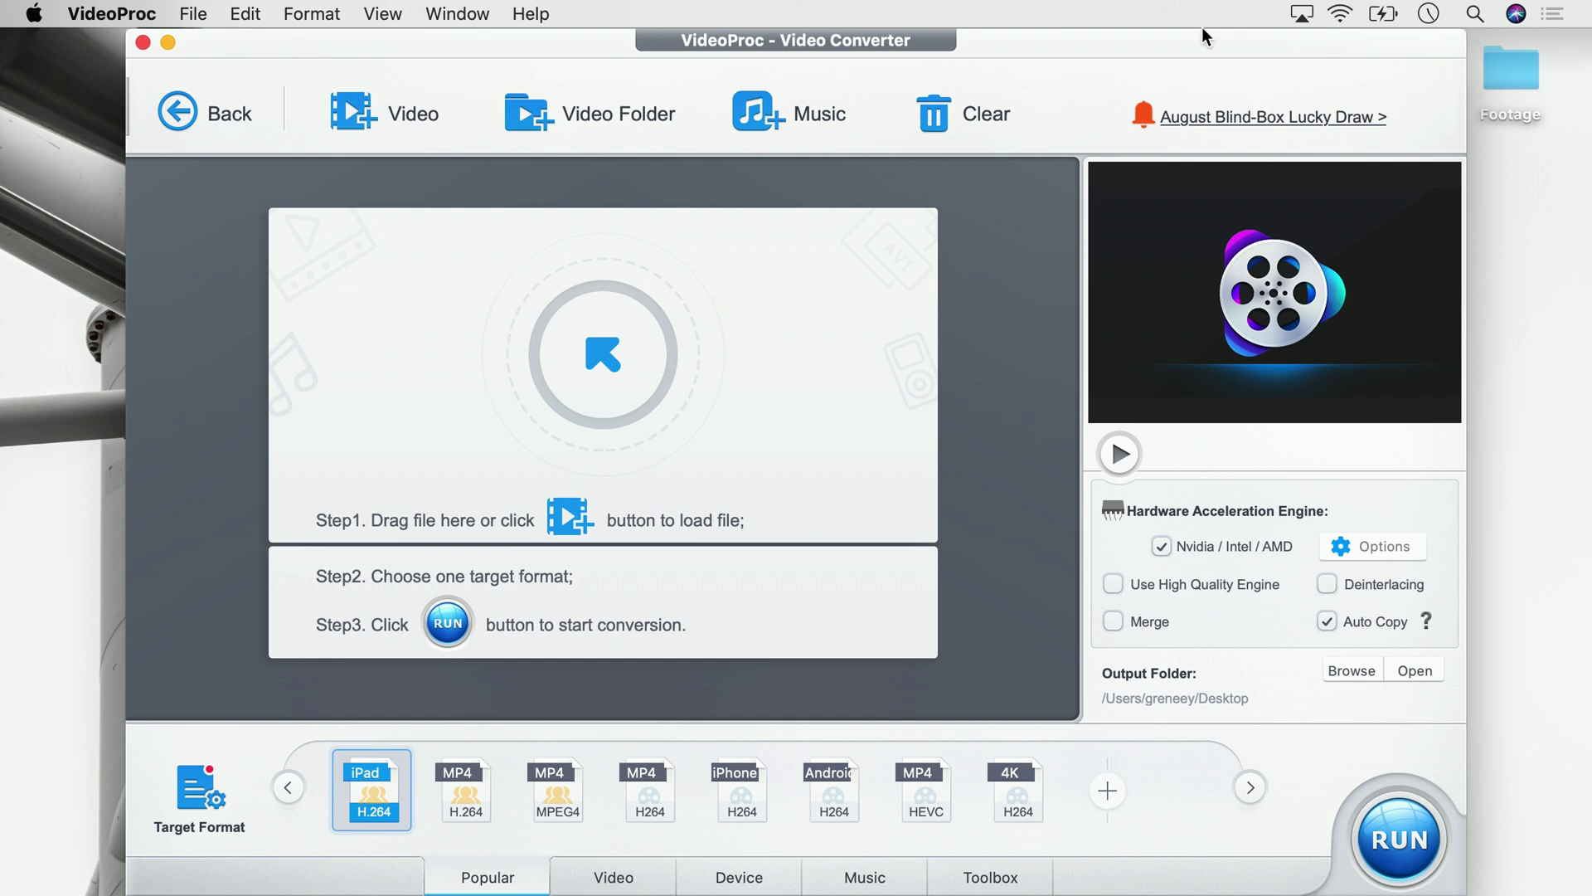
Open the desktop Footage folder and preview DJI_0169.MP4, skipping ahead to the dam footage.
double_click(1507, 77)
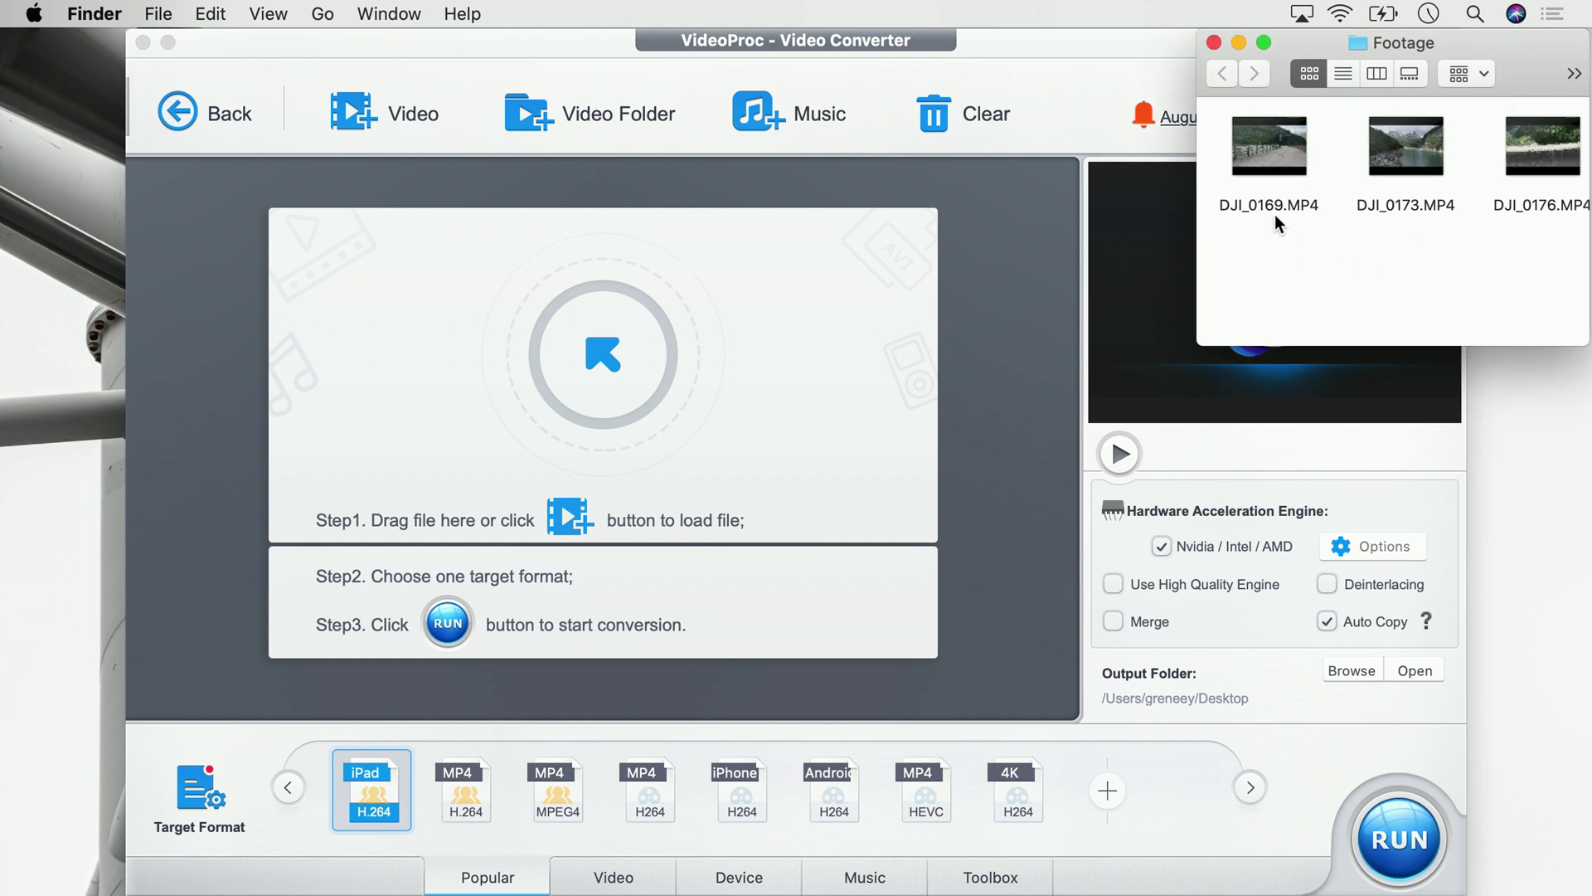
key("space")
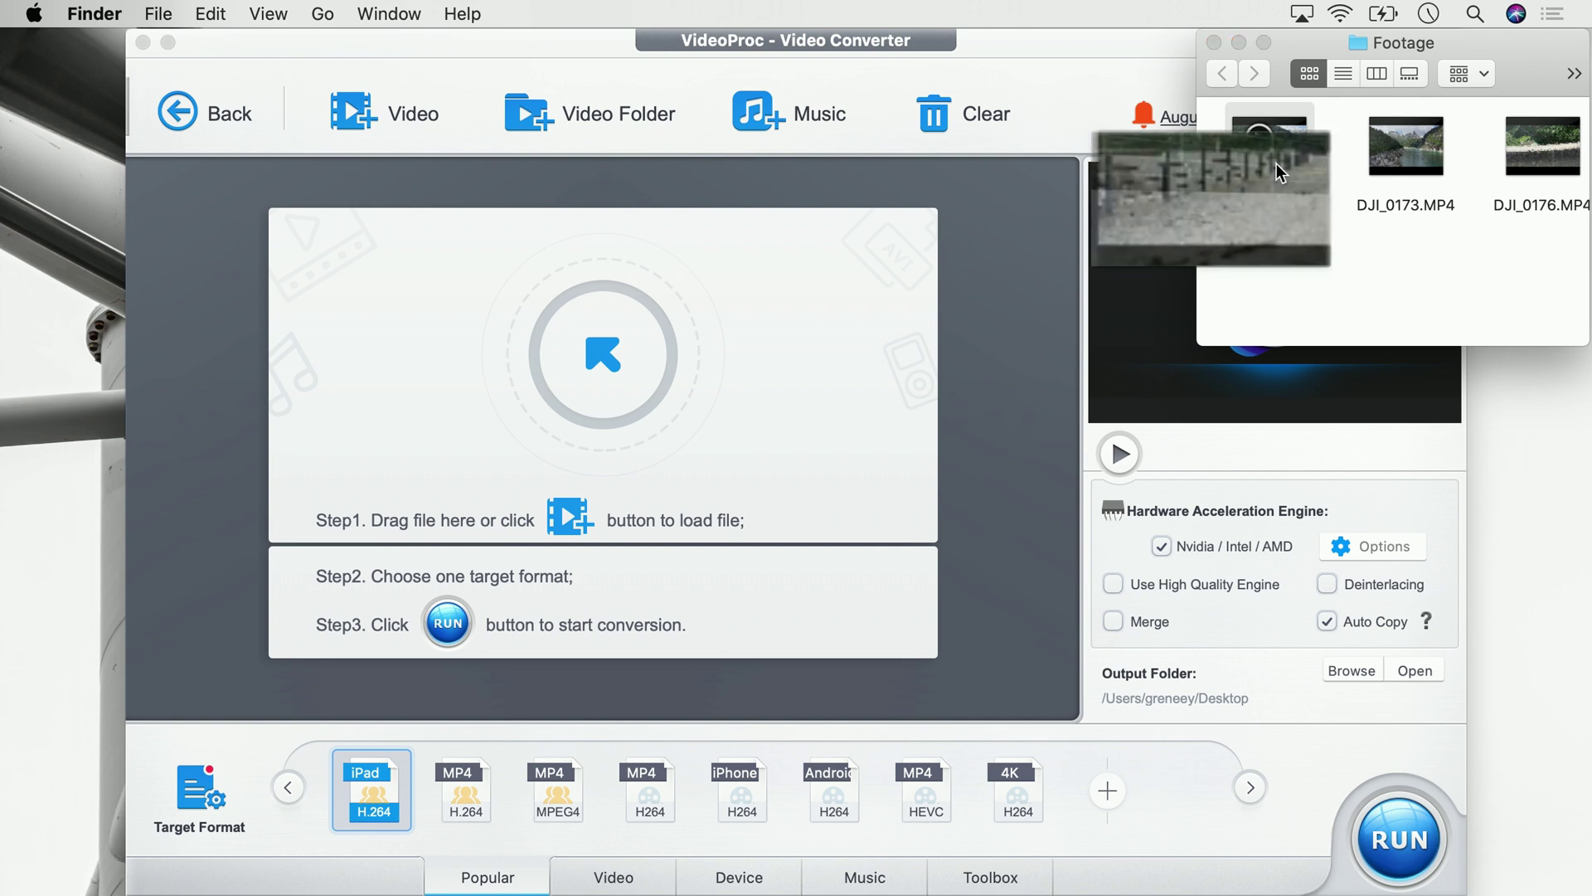
left_click_drag(894, 70, 704, 68)
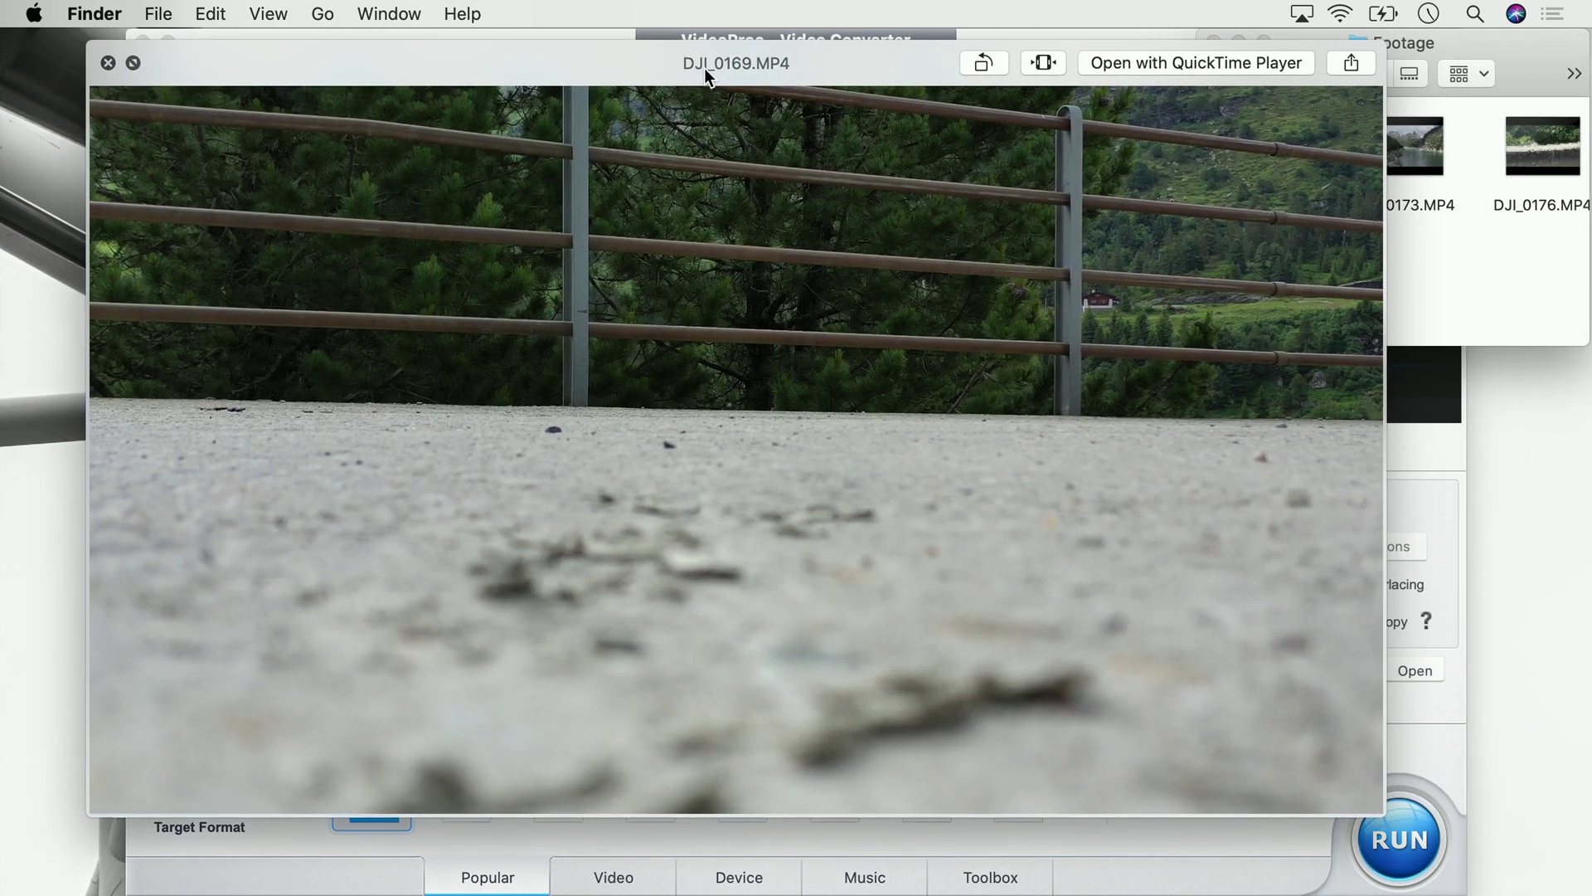
mouse_move(346, 460)
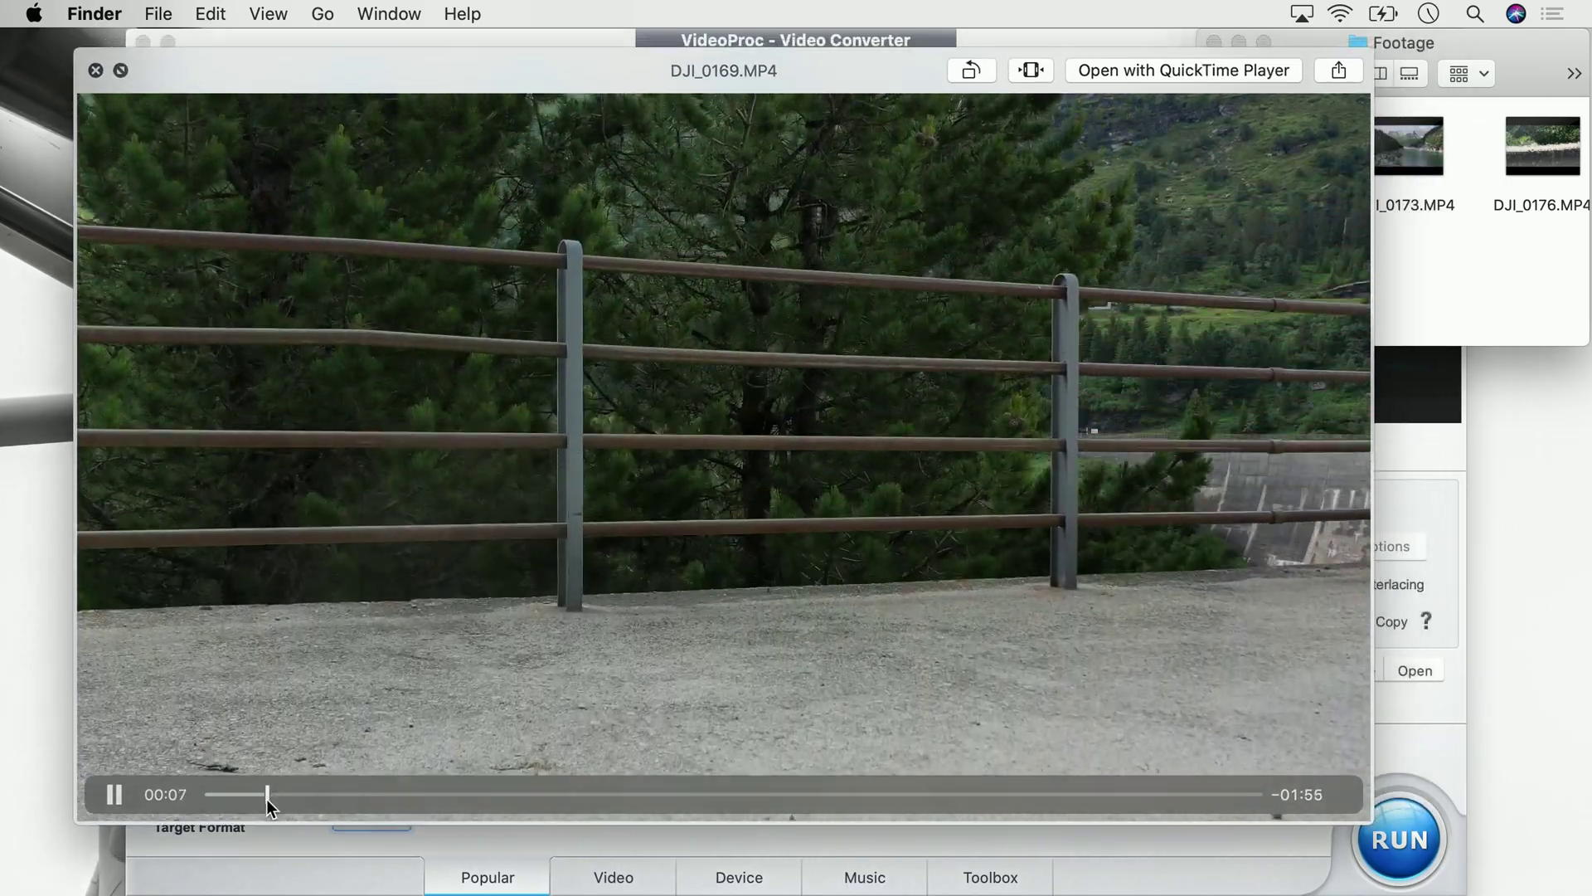
left_click_drag(267, 799, 932, 801)
key("space")
Check DJI_0169.MP4's details in Get Info (1.52 GB, 3840×2160, 02:02), then close the window.
right_click(1235, 154)
left_click(1332, 272)
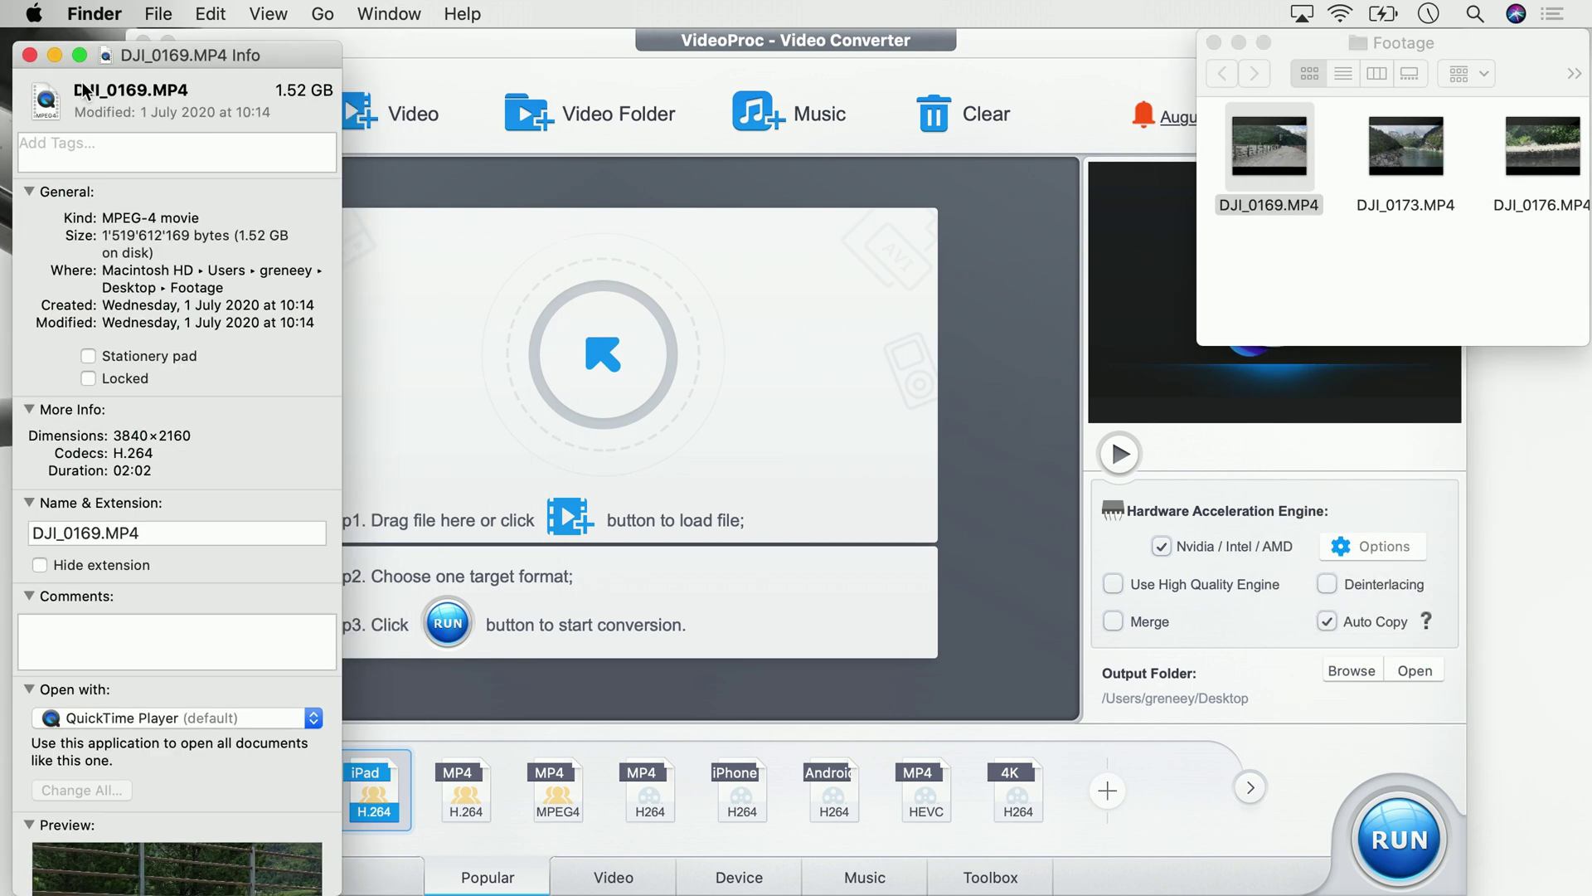
left_click(30, 56)
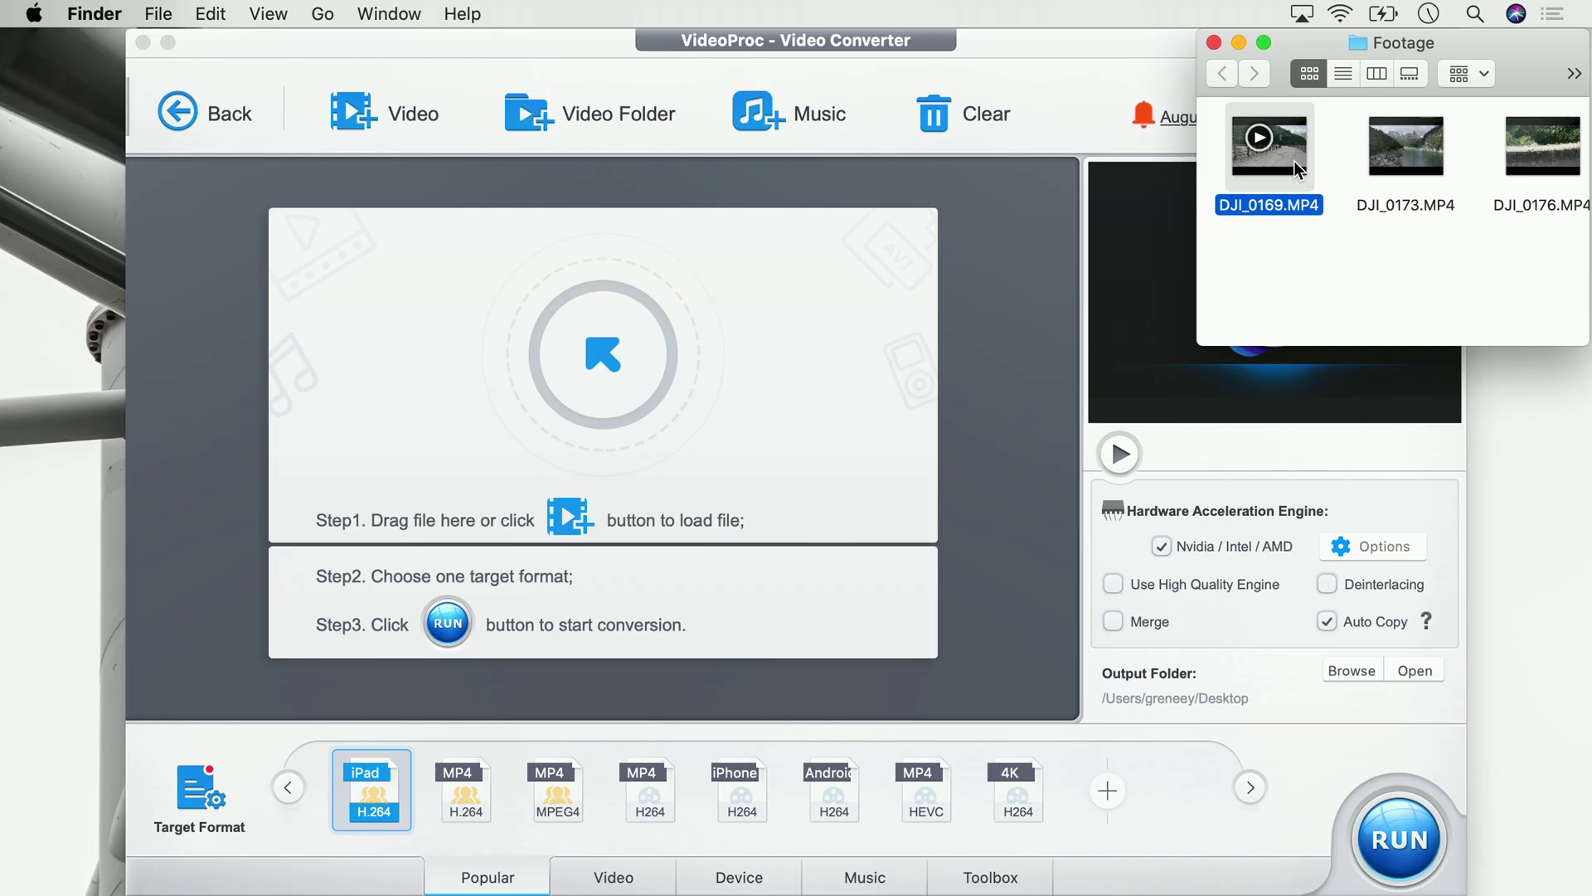
Drag DJI_0169.MP4 from Finder into VideoProc's converter as a 3840×2160, 00:02:01 task.
left_click_drag(1293, 161, 1082, 276)
left_click_drag(657, 370, 635, 370)
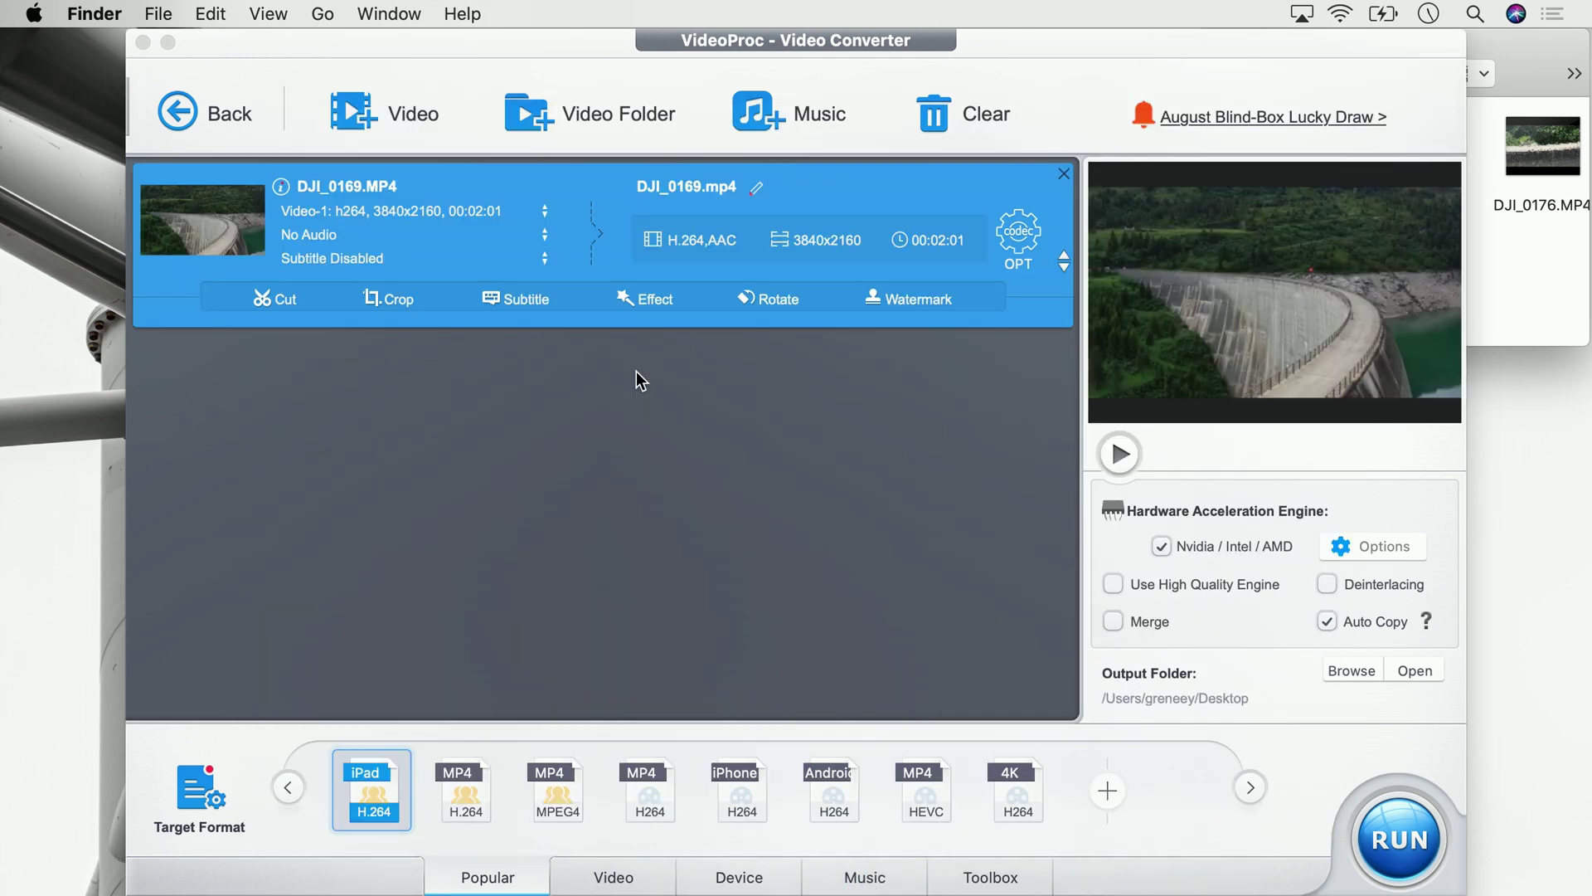
Trim DJI_0169.MP4 to the 00:01:19–00:01:35 dam section as Clip 1 and apply the cut.
left_click(267, 301)
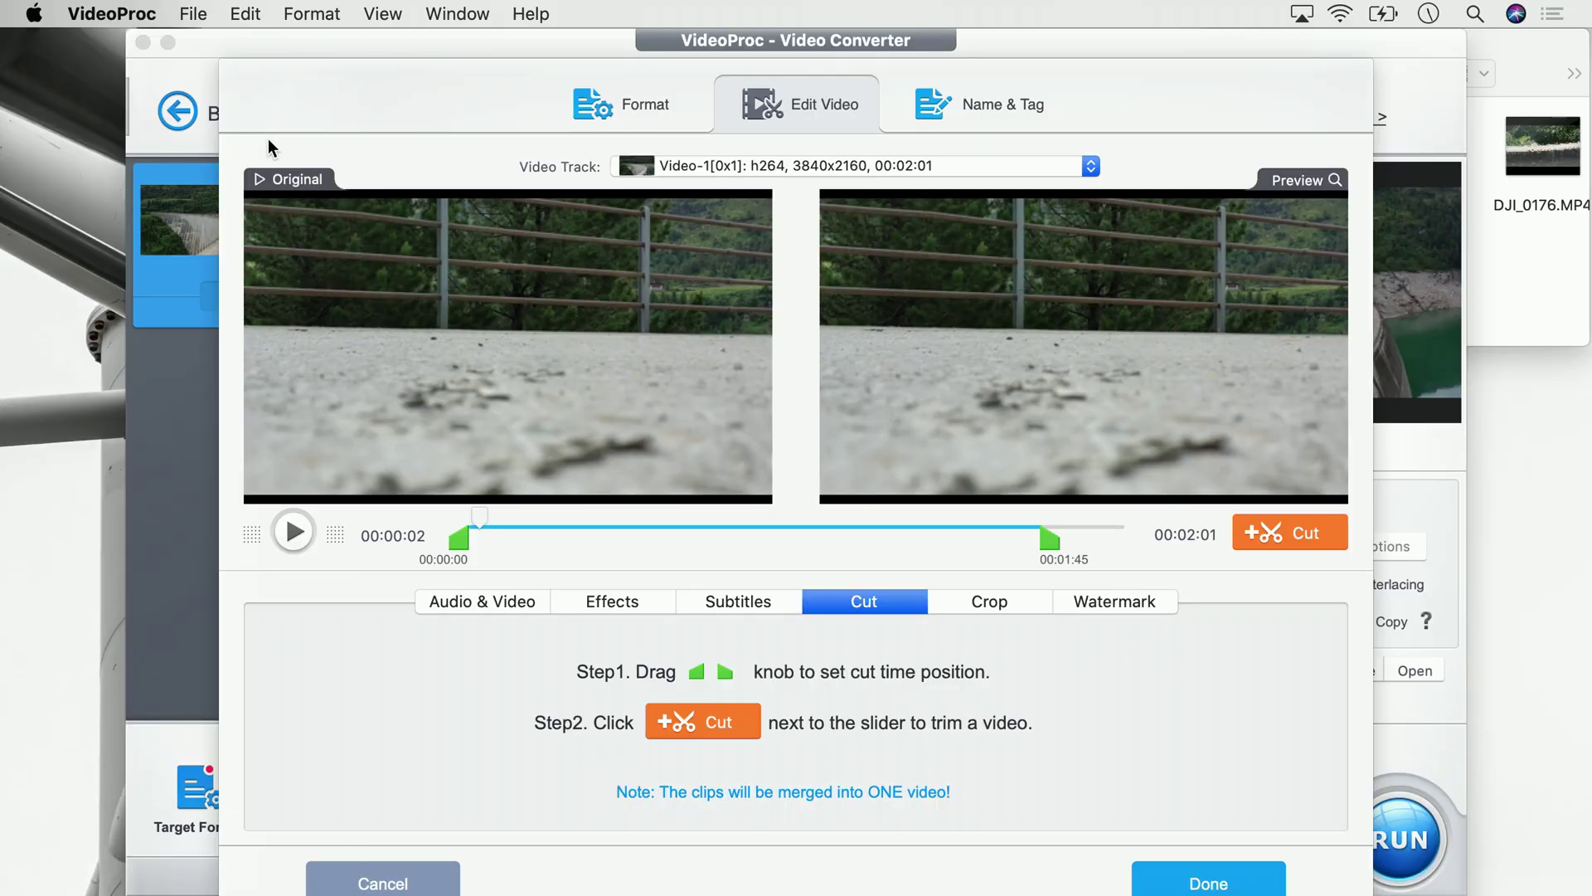
left_click_drag(459, 539, 671, 533)
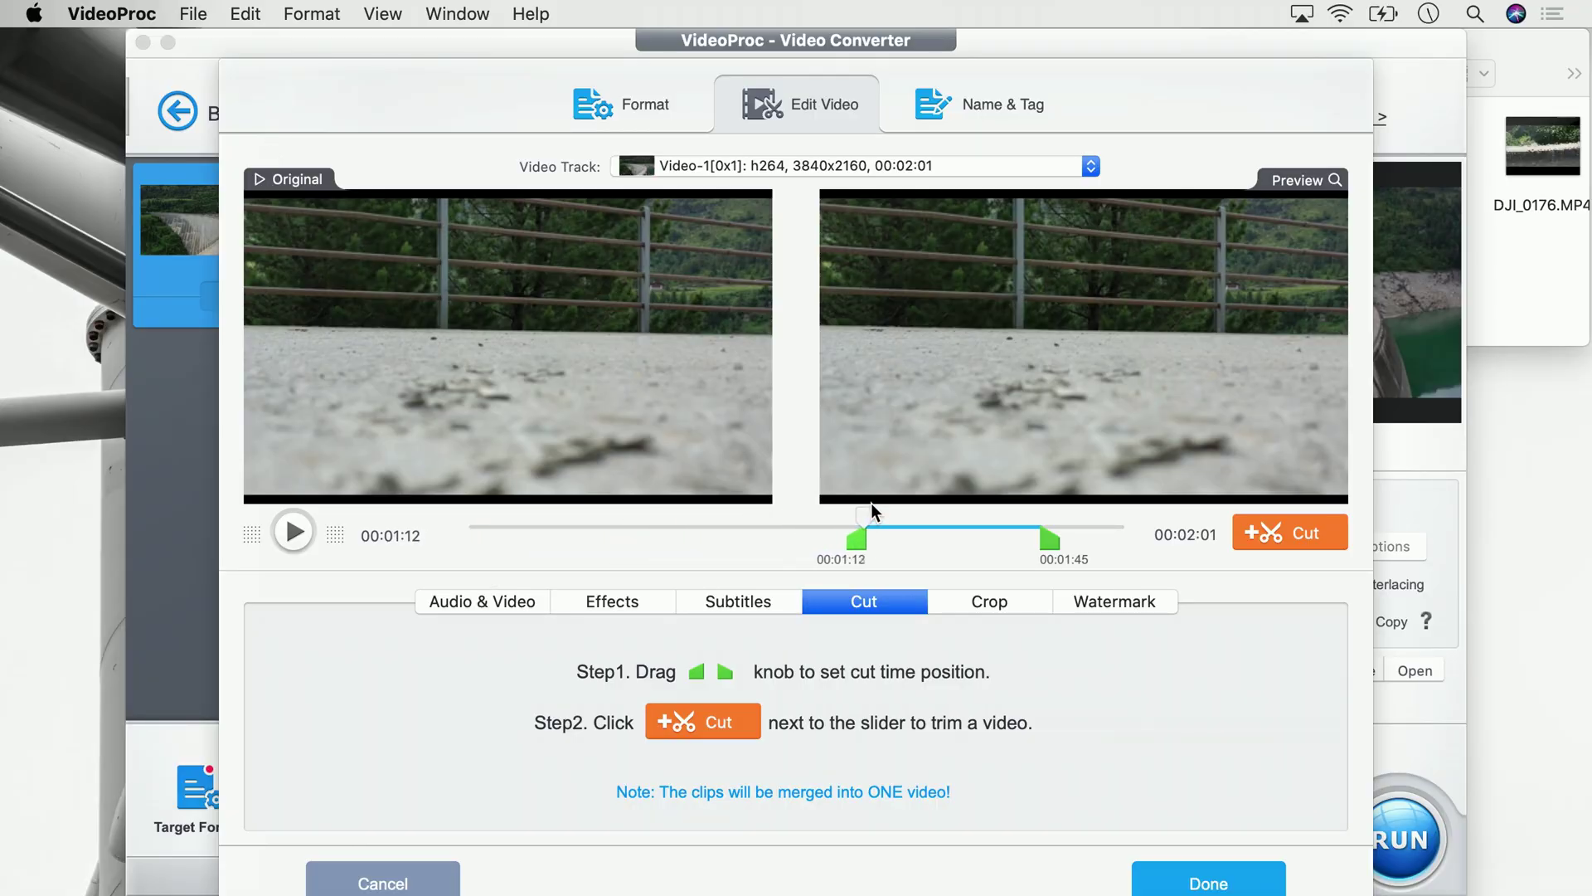
mouse_move(898, 519)
left_mouse_down()
mouse_move(984, 517)
mouse_move(1008, 544)
mouse_move(908, 513)
left_mouse_up()
left_click(297, 531)
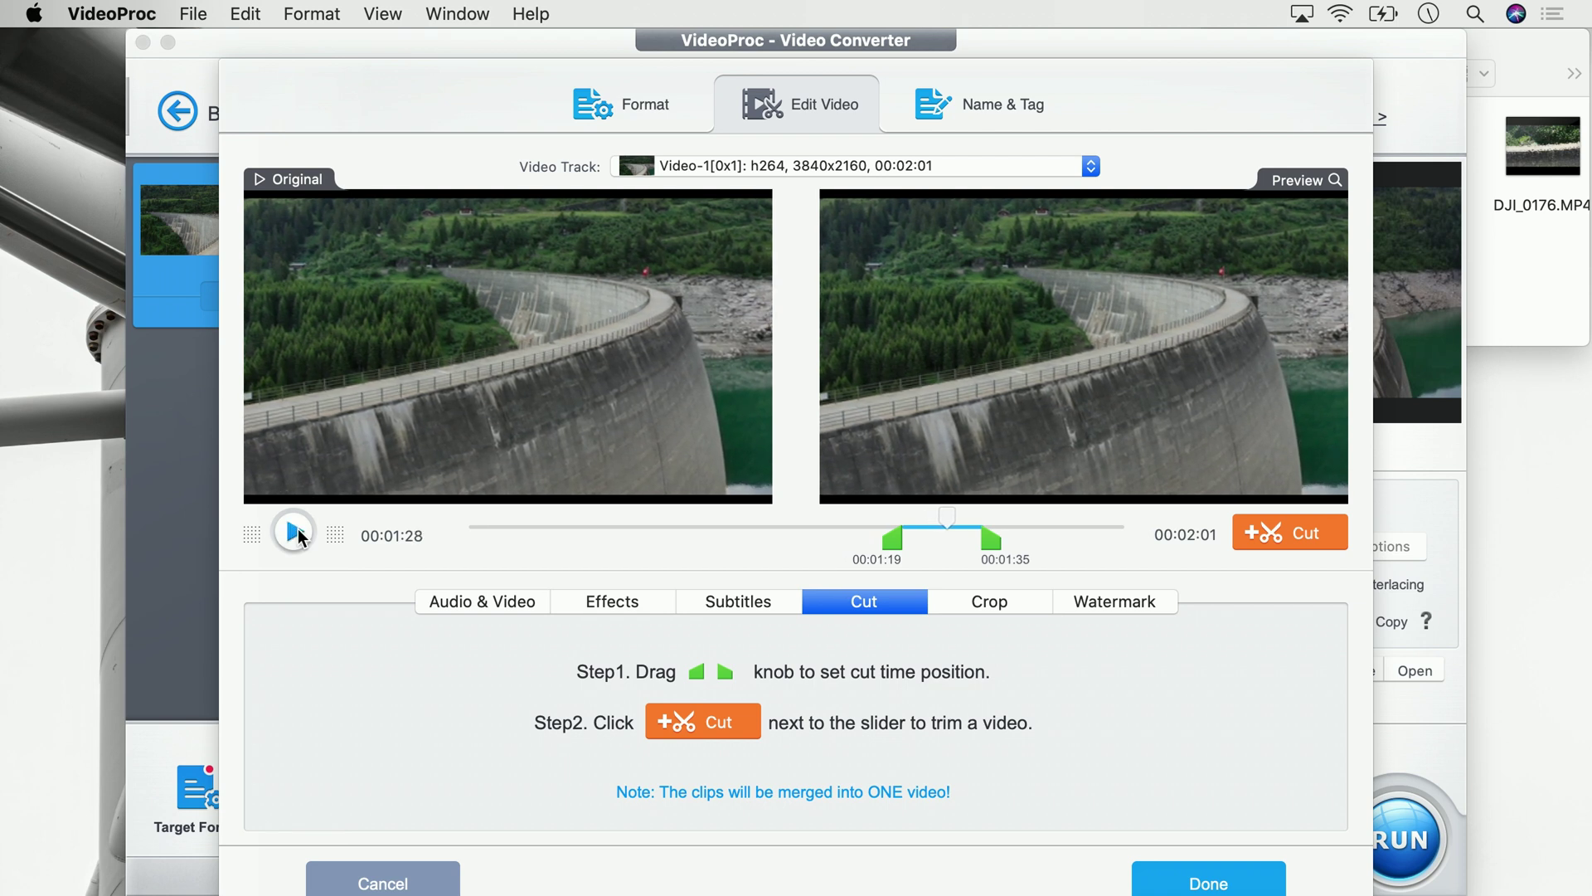
left_click(1280, 538)
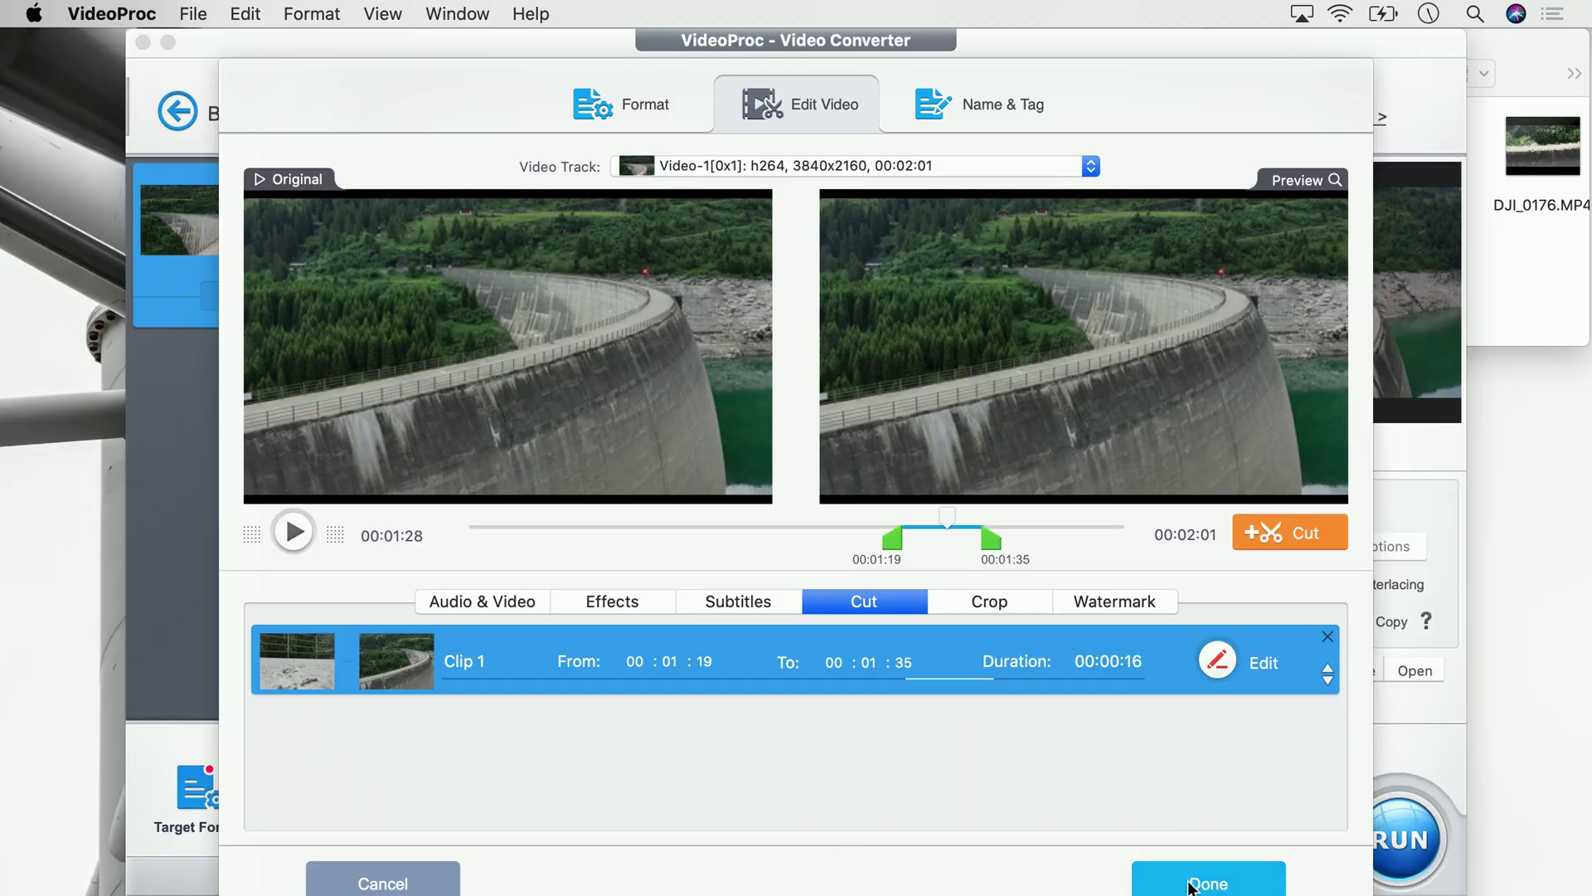
left_click(1192, 886)
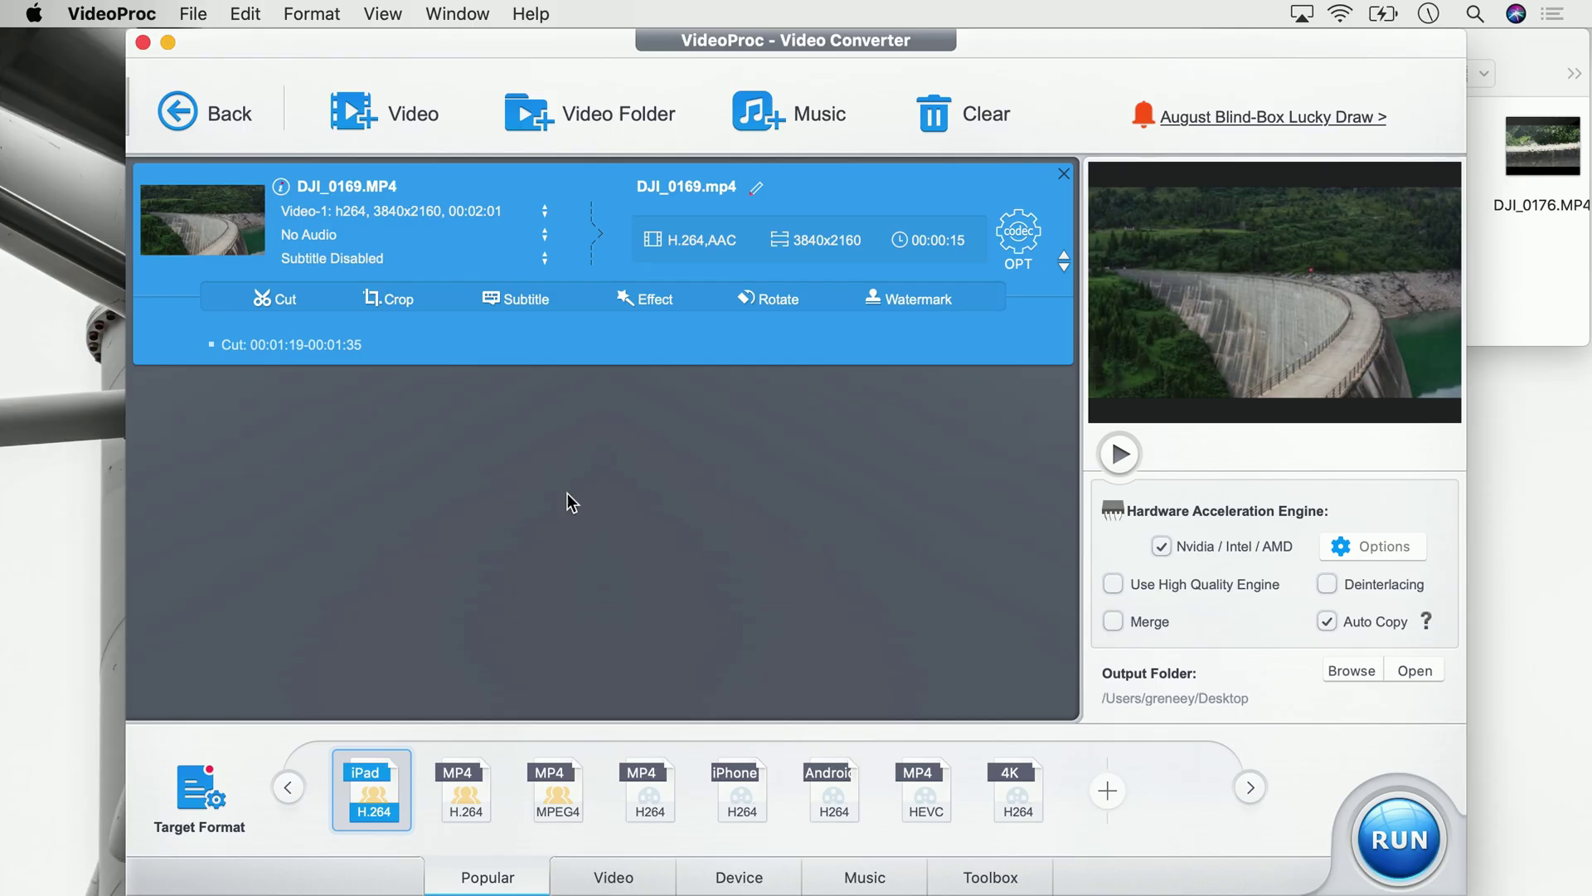
Open the Target Format chooser to list the output profile categories.
left_click(191, 802)
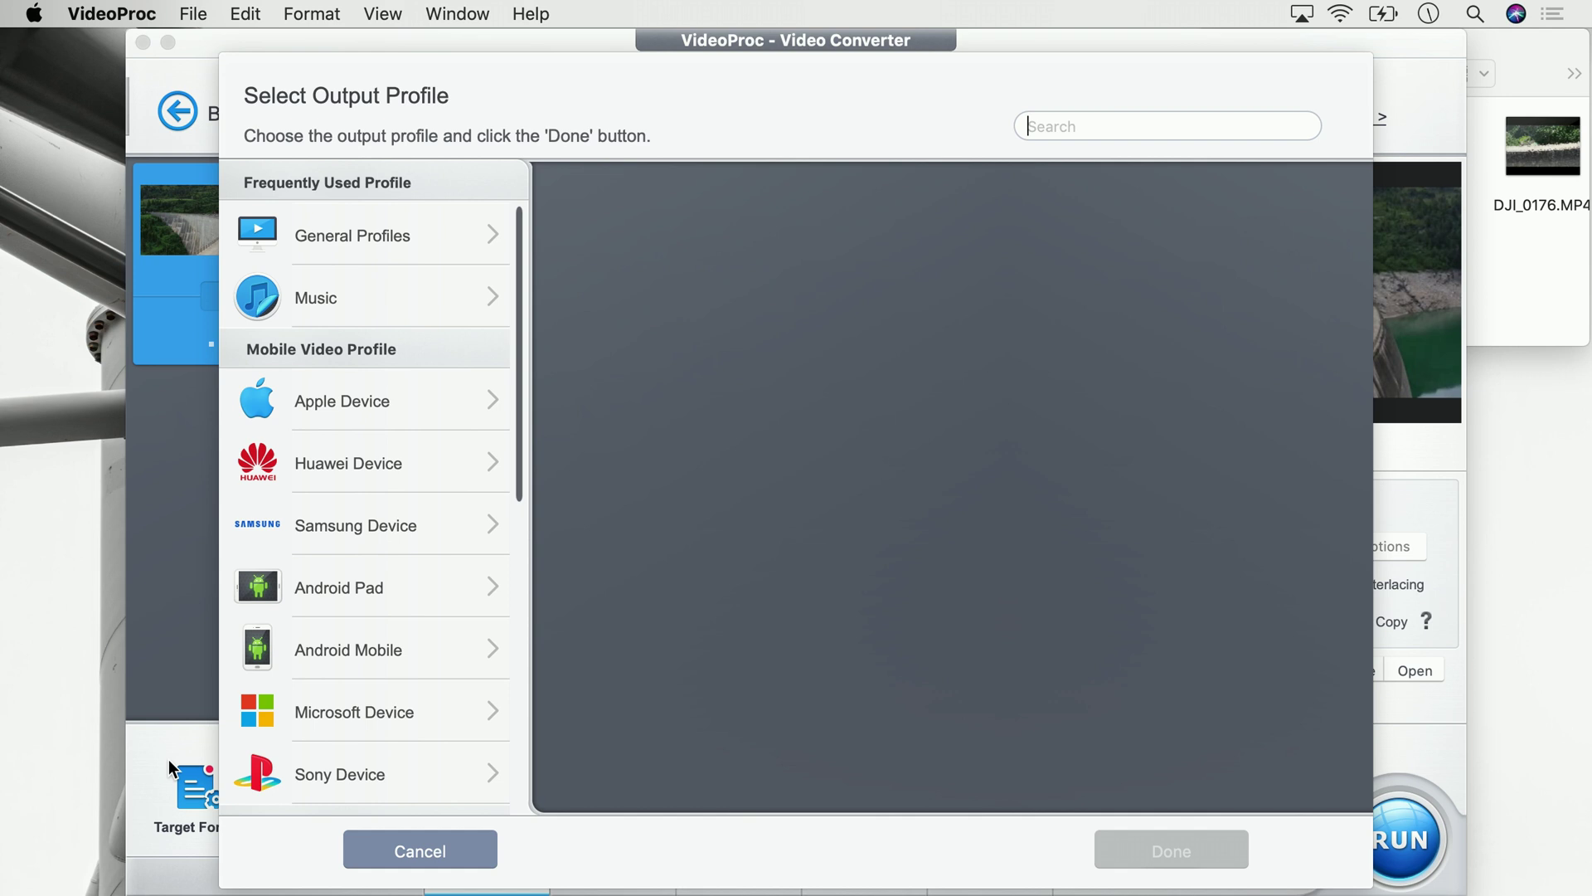
Set the output profile to Apple Device > iPad Video > iPad Pro (H264) and confirm.
left_click(350, 404)
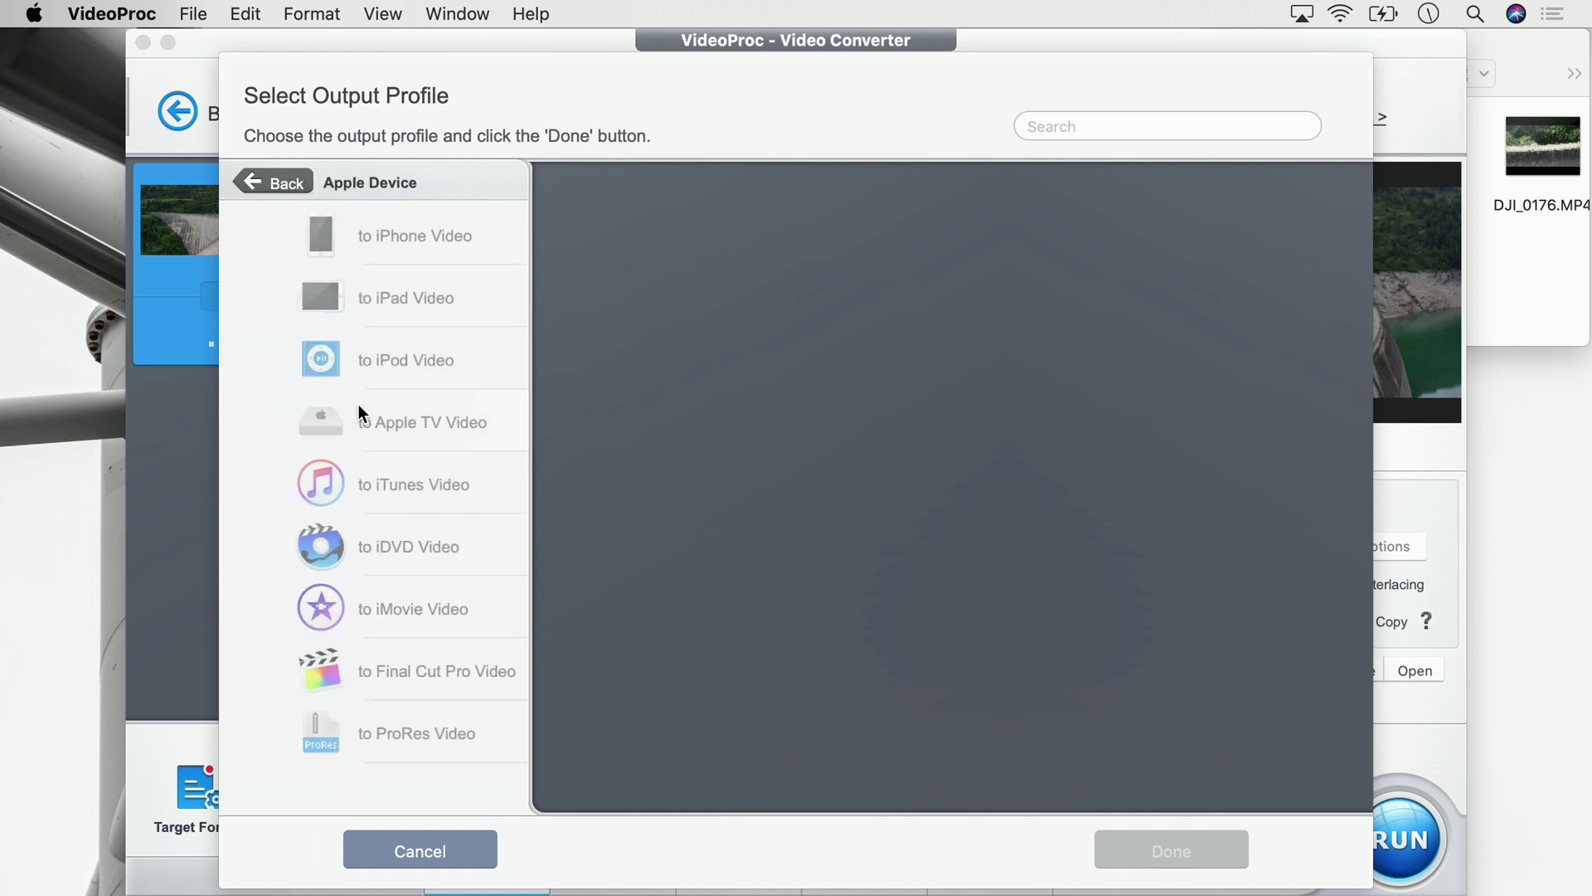
left_click(331, 300)
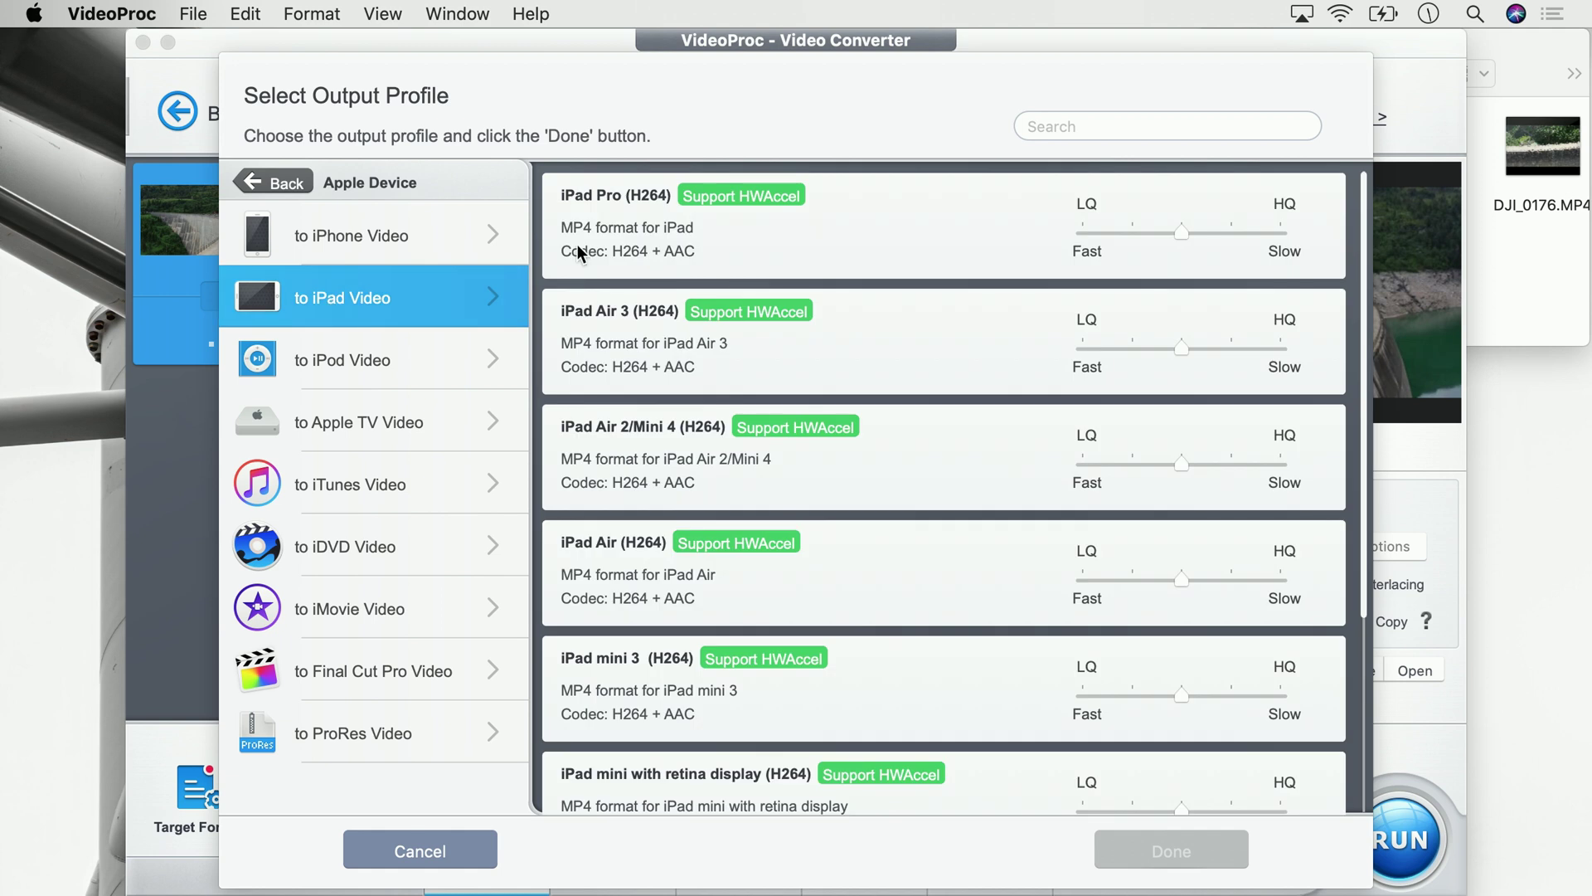
left_click(597, 207)
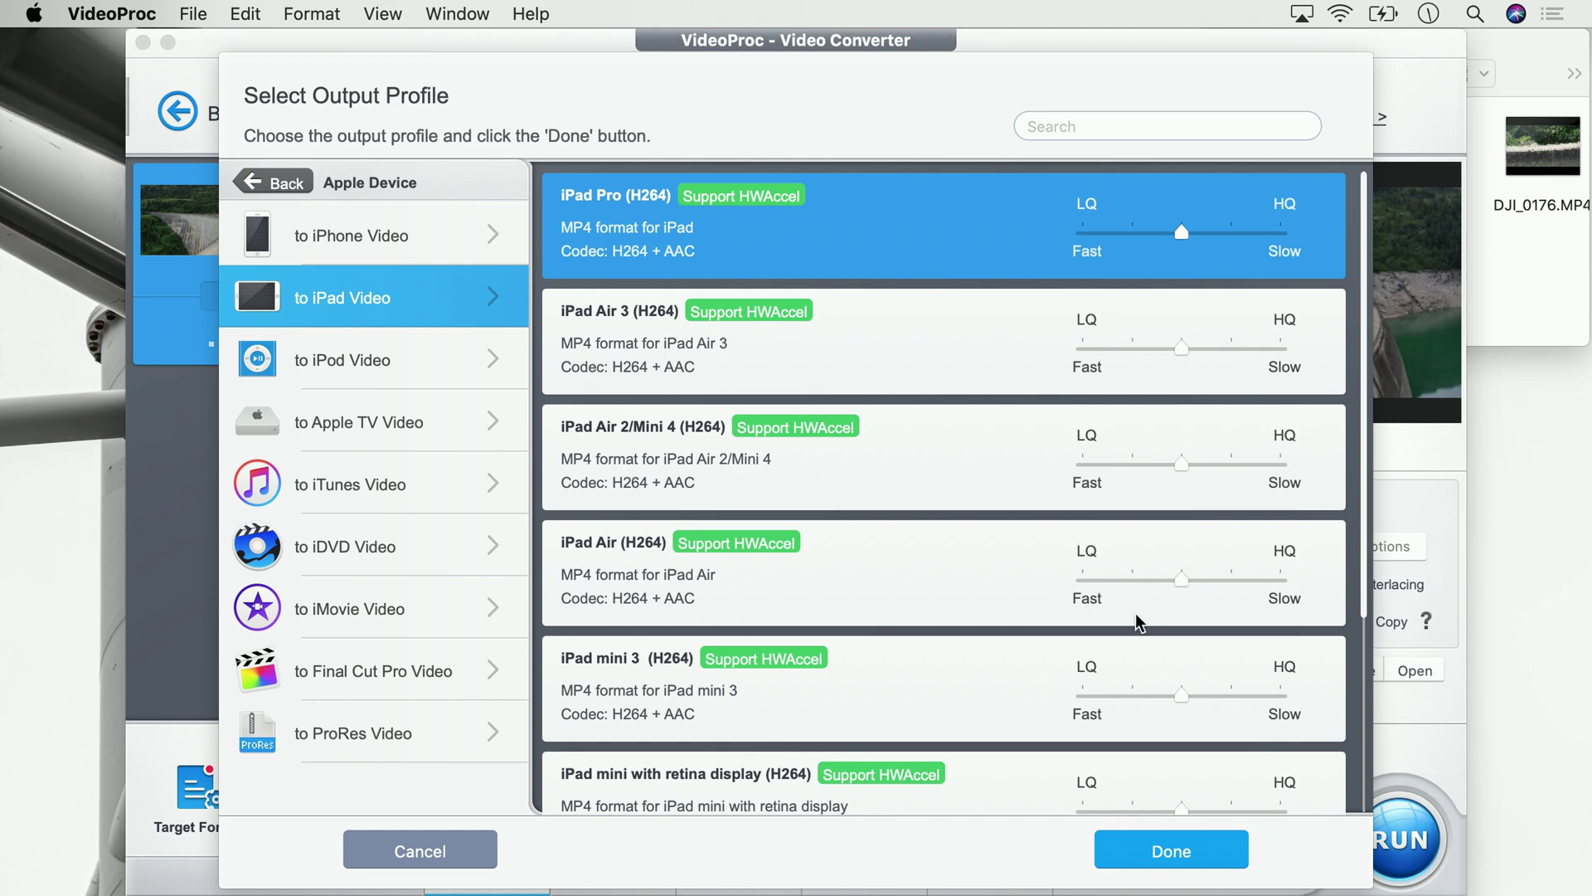
left_click(1165, 859)
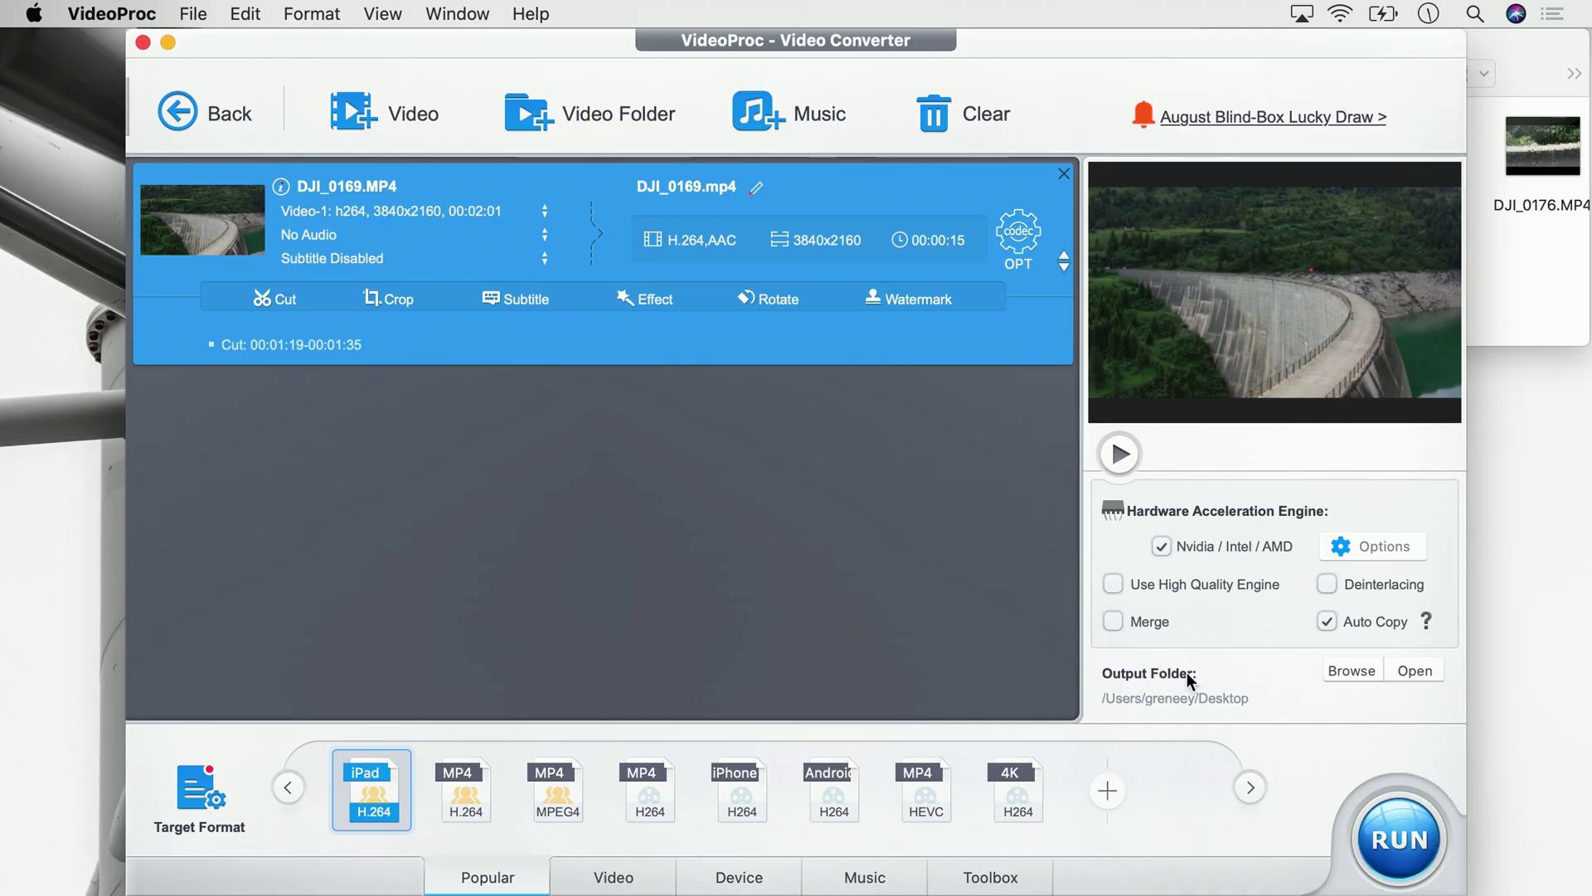
Set the Desktop as the output folder for the converted clip.
left_click(1347, 671)
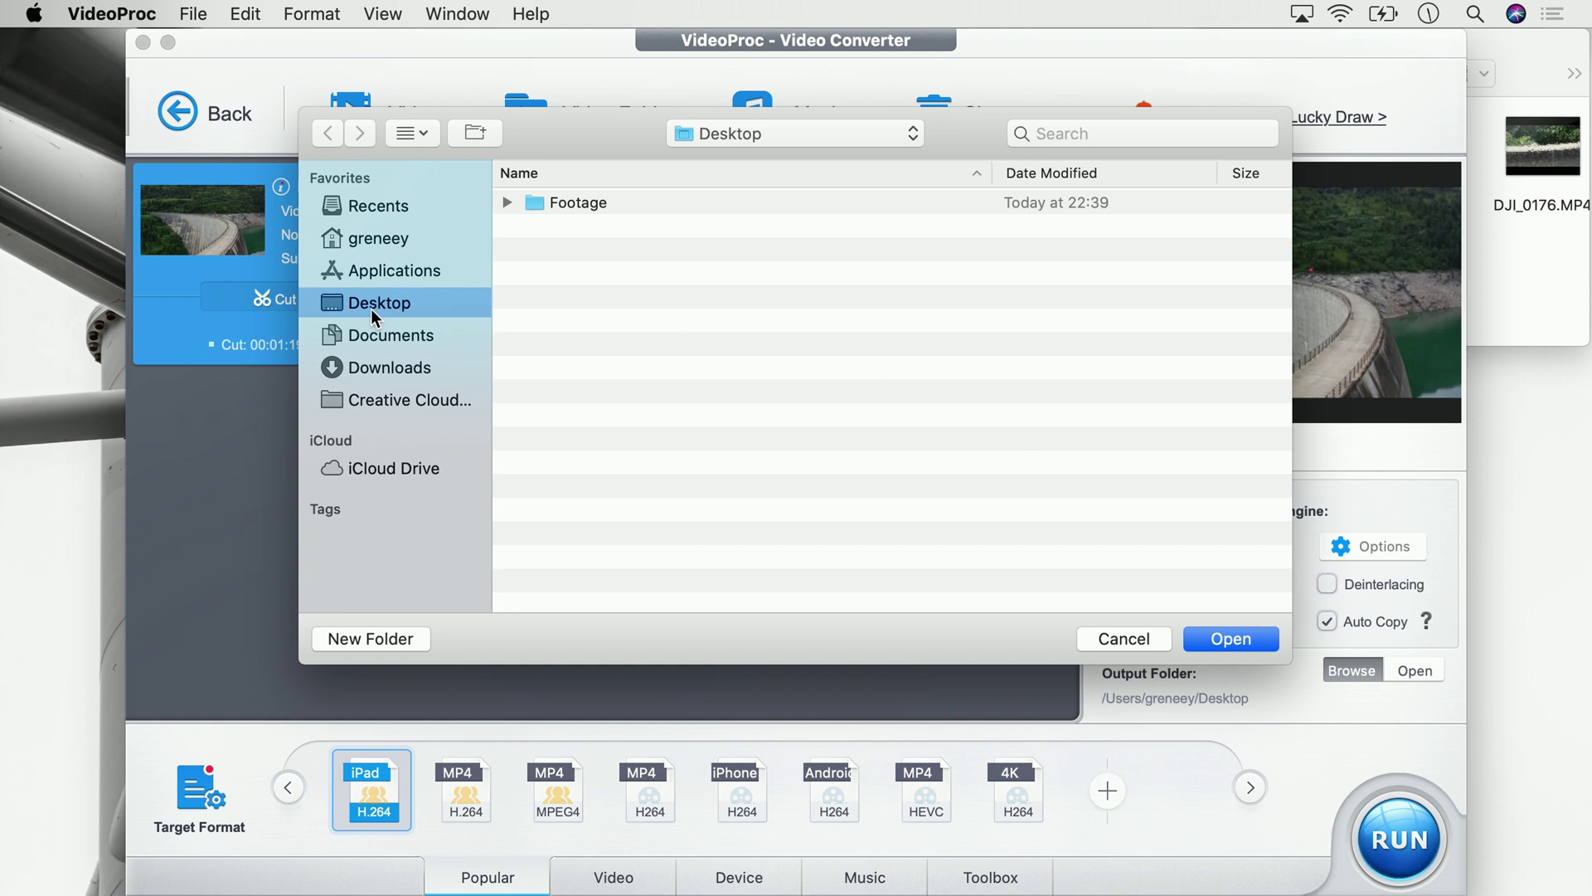
left_click(1222, 637)
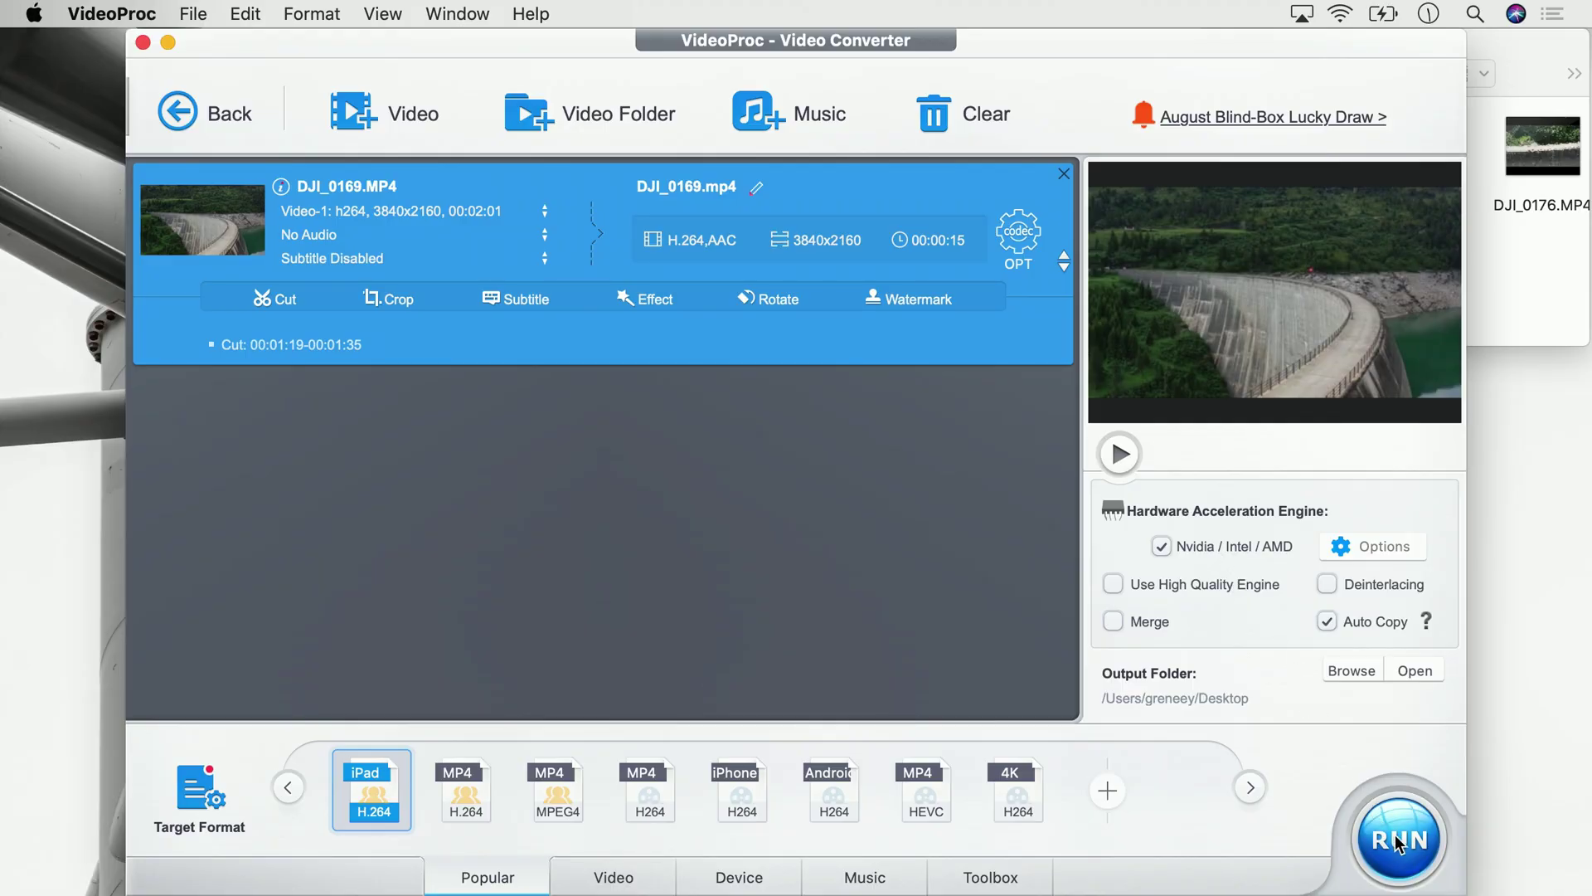
Run the conversion of the trimmed clip and close the Video Converter window.
left_click(1401, 844)
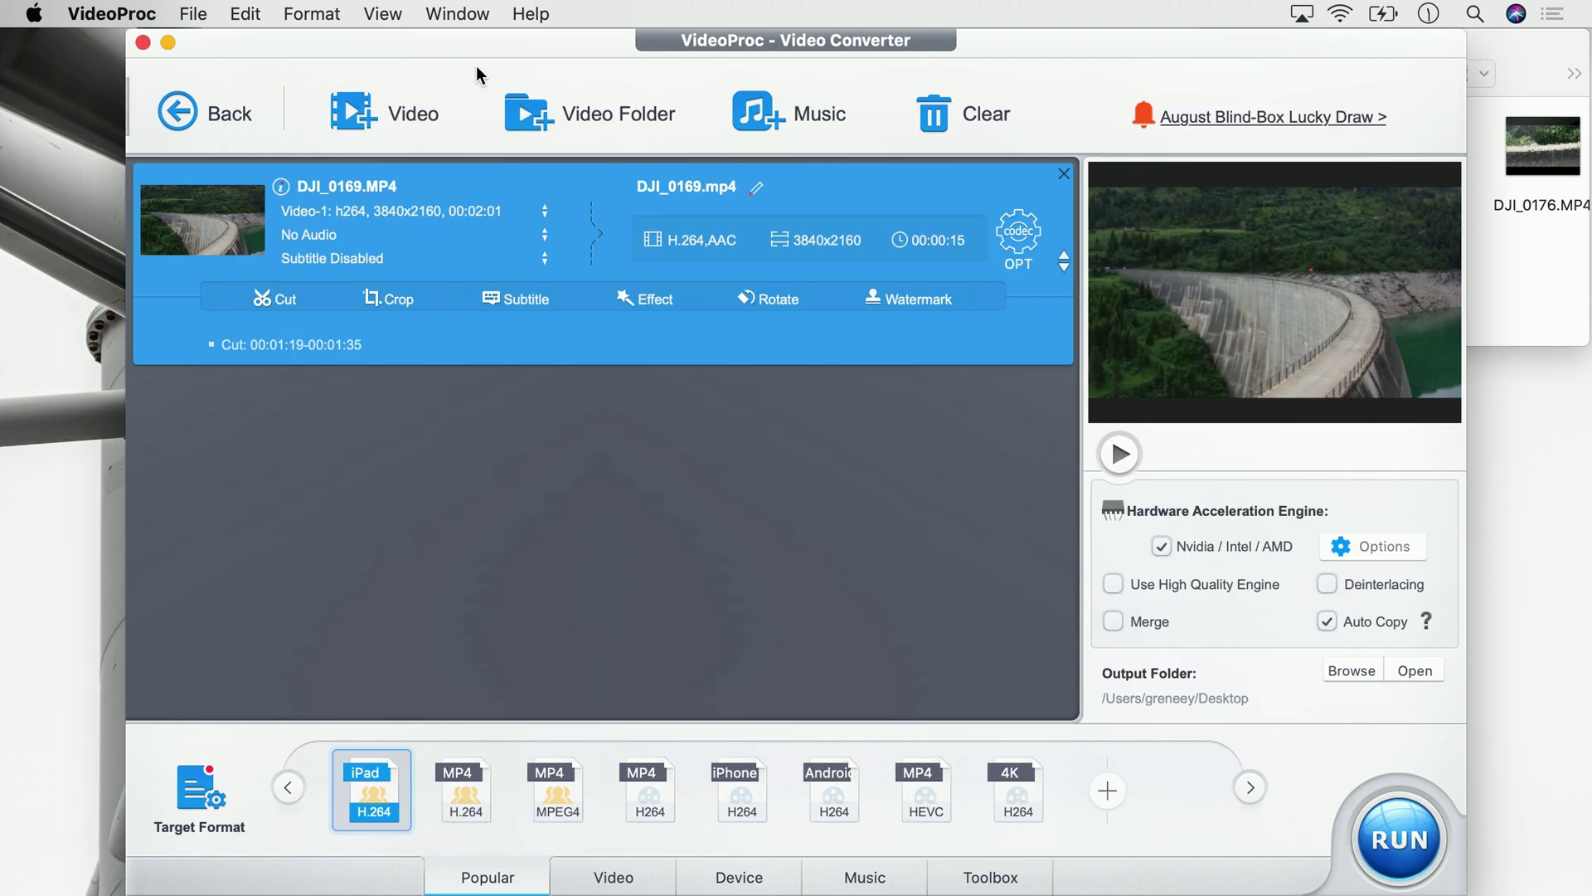
left_click(142, 43)
Quit VideoProc, then preview and Get Info the desktop DJI_0169.mp4 (34.3 MB, 00:15, 3840×2160).
left_click(329, 155)
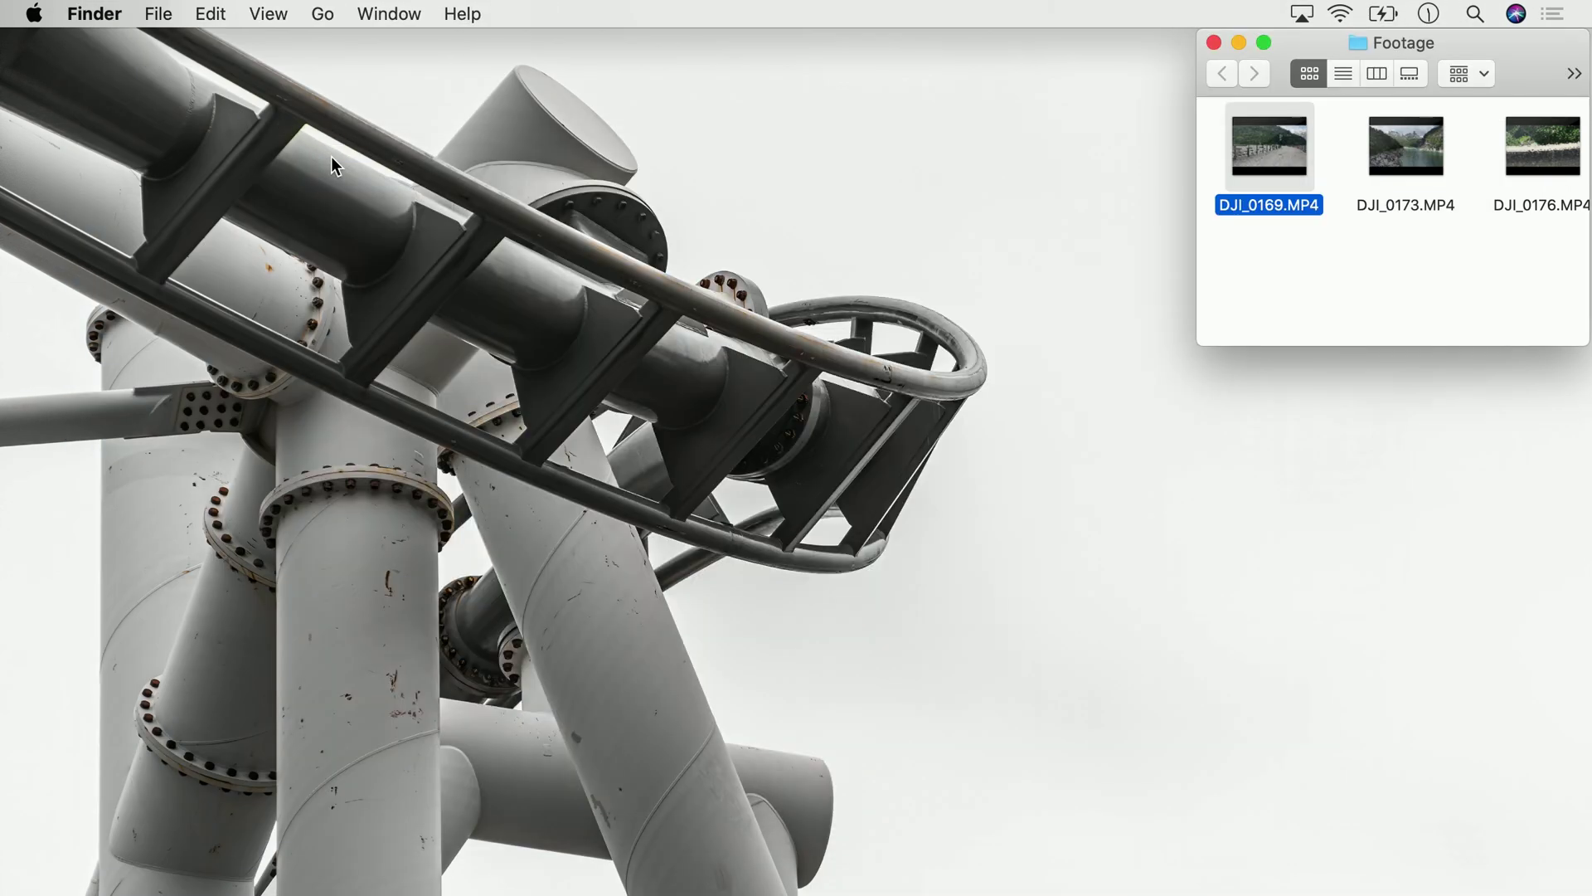
left_click(1237, 43)
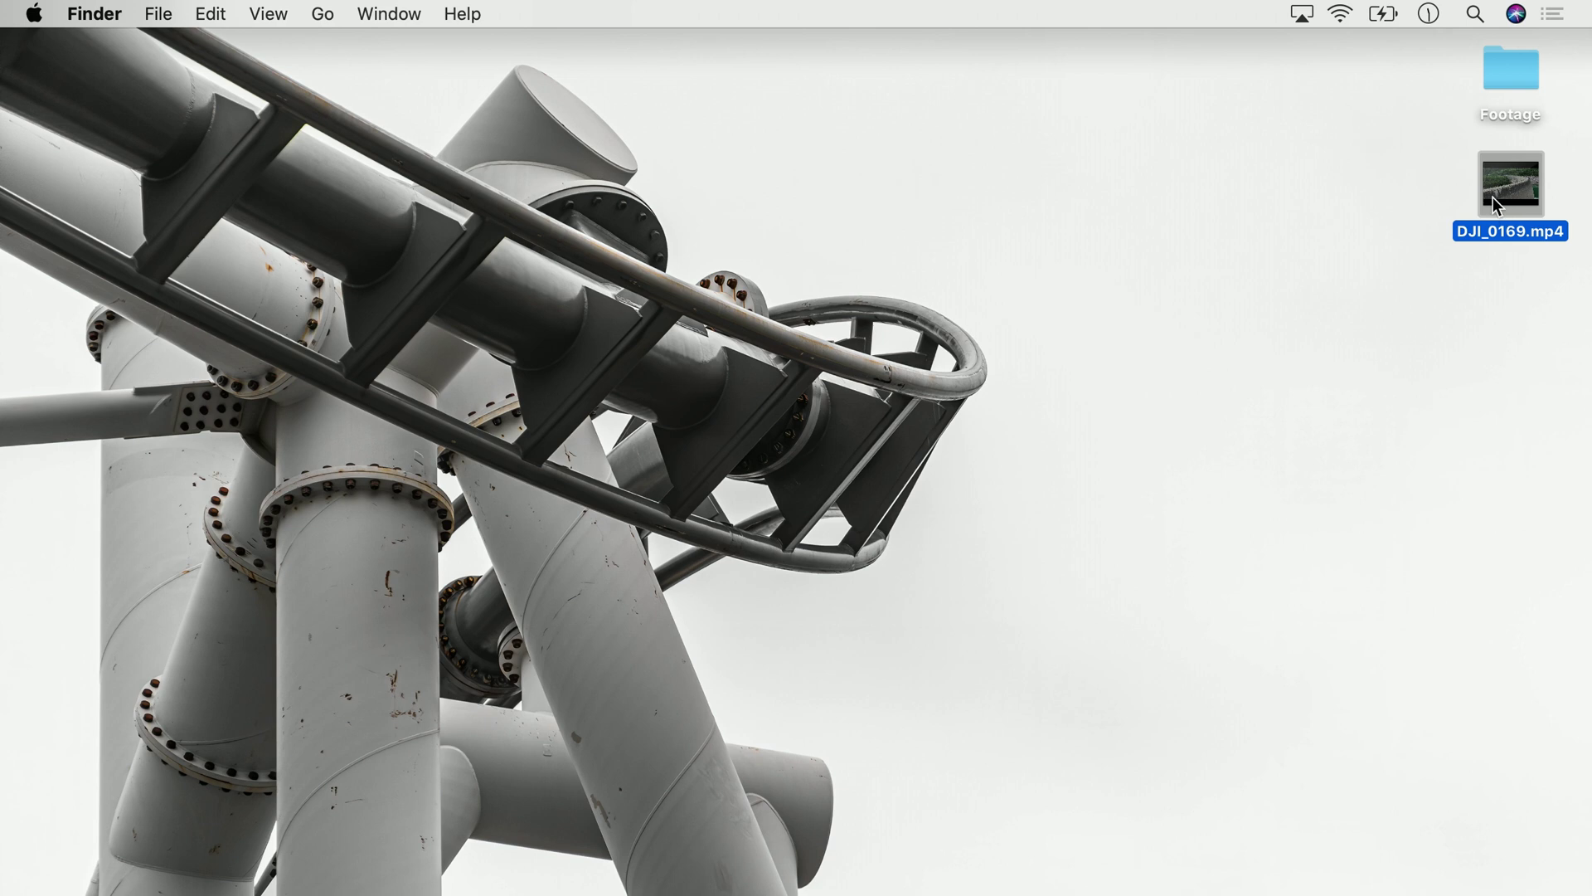
key("space")
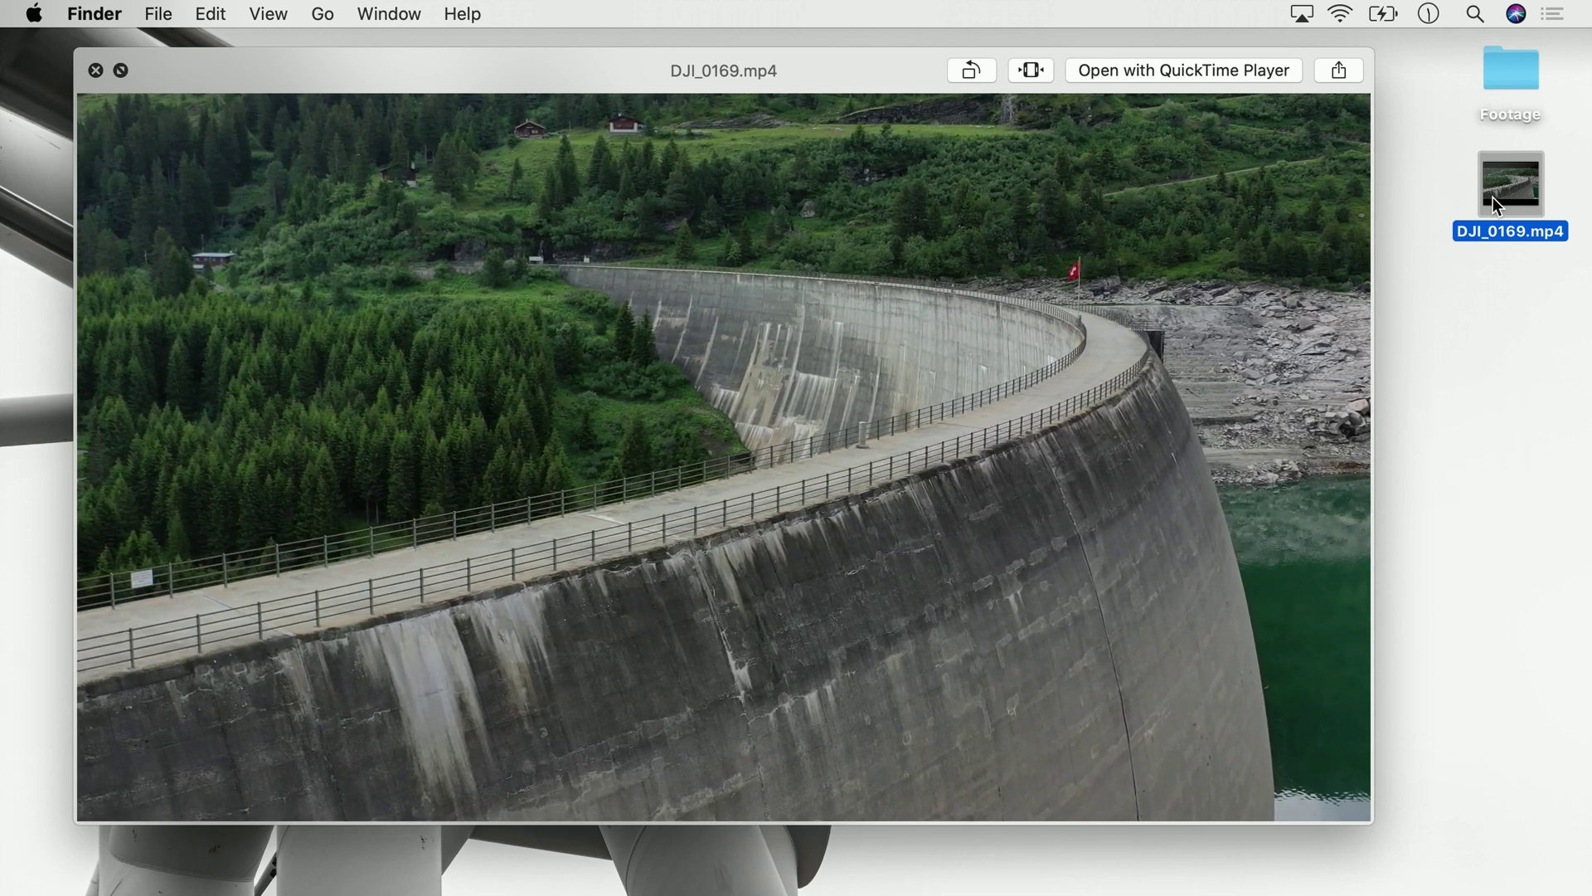
key("space")
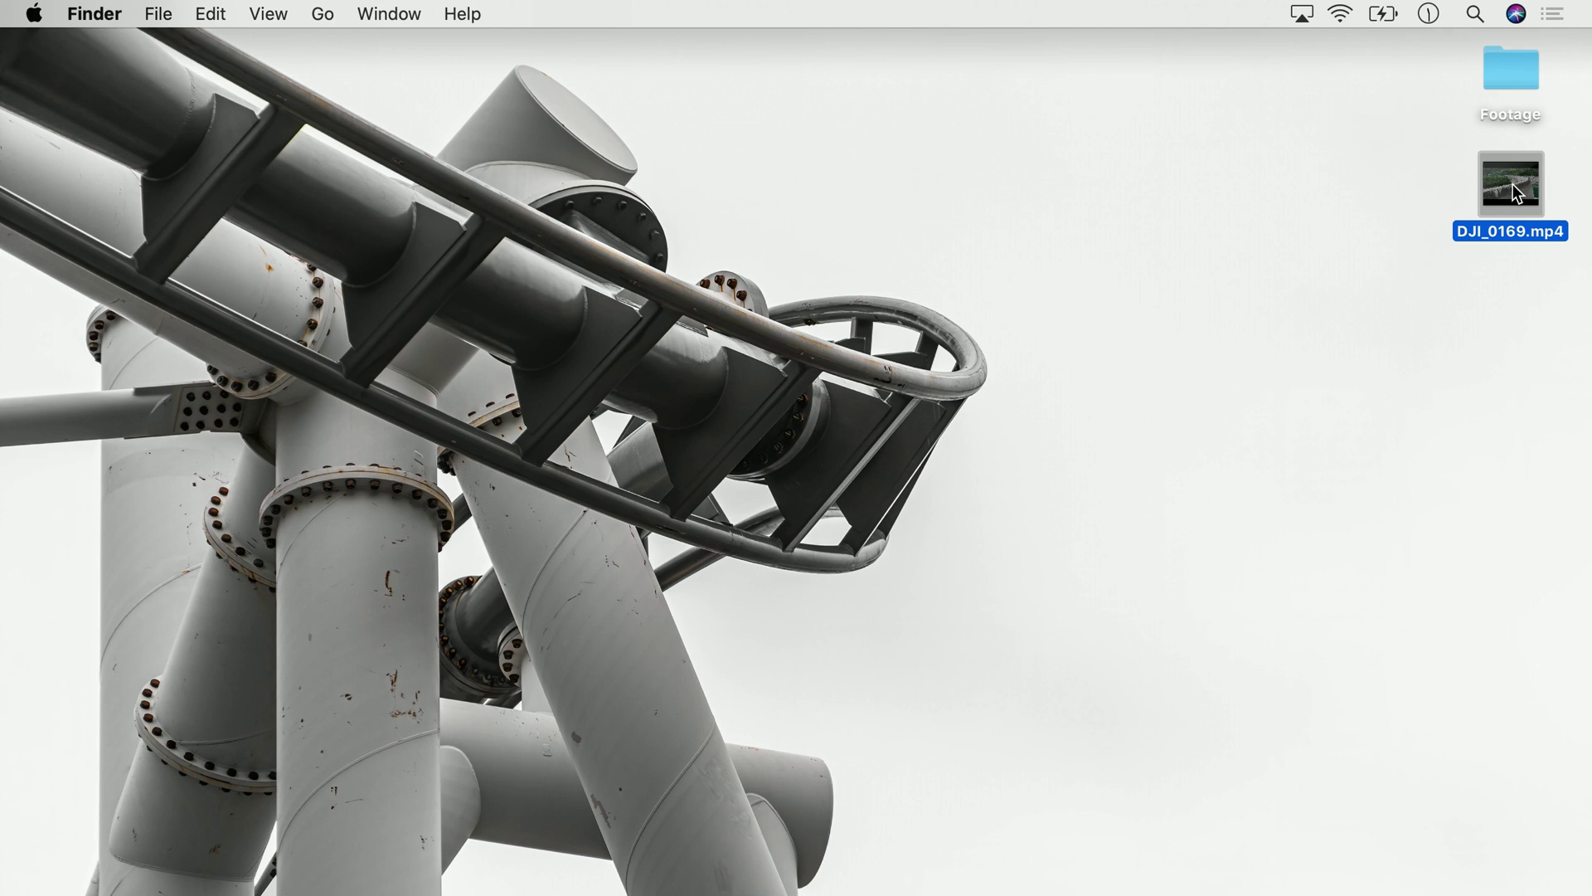
right_click(1513, 185)
left_click(1288, 298)
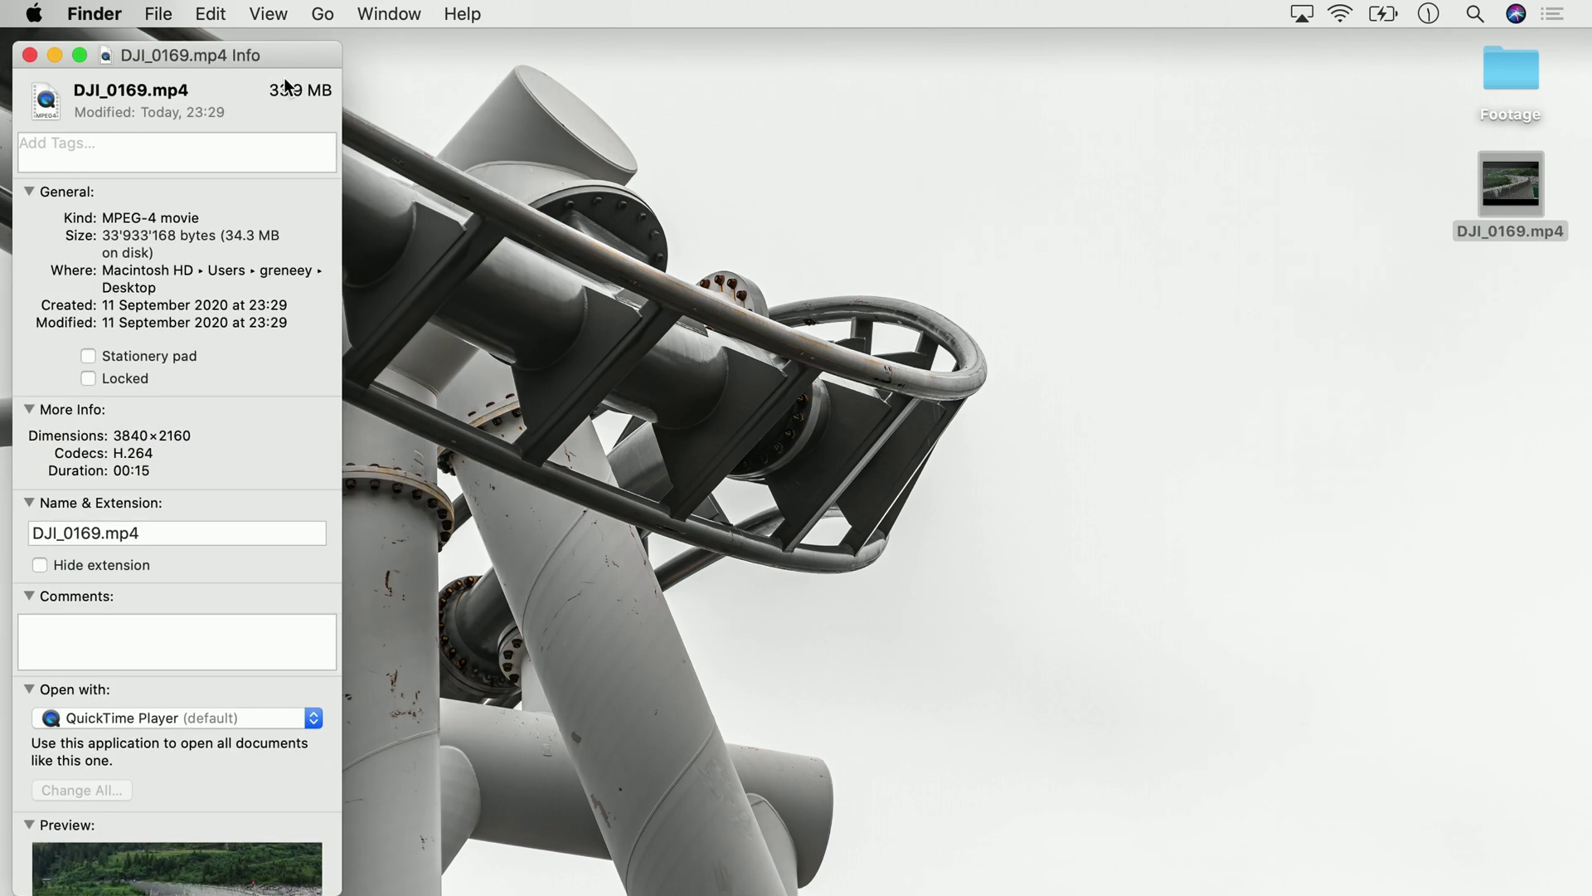